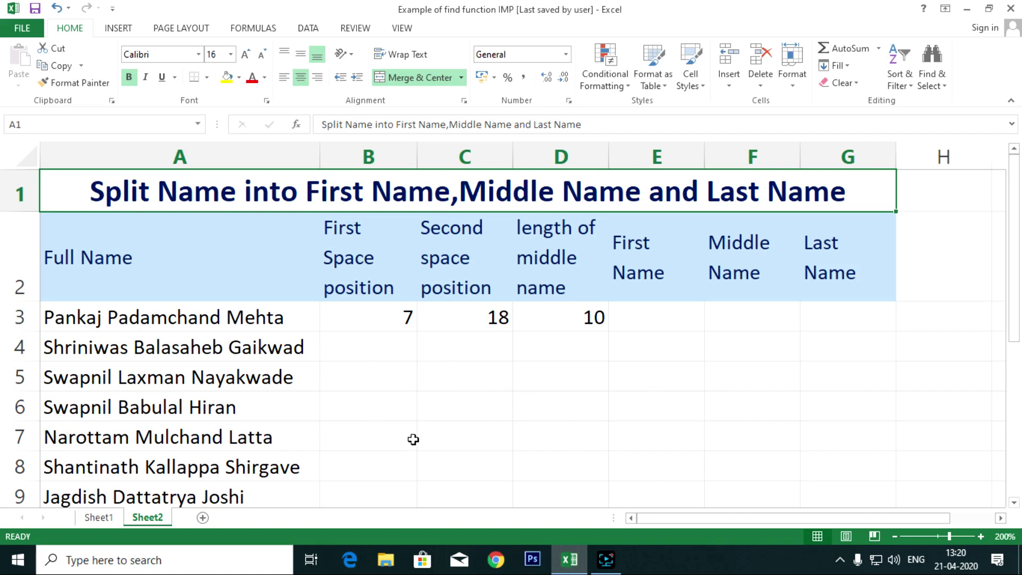
Step: Enter =FIND(" ",A5,1) in B5 so it returns 8, the first space position in A5's name
{"action": "left_click", "coordinate": [89, 415]}
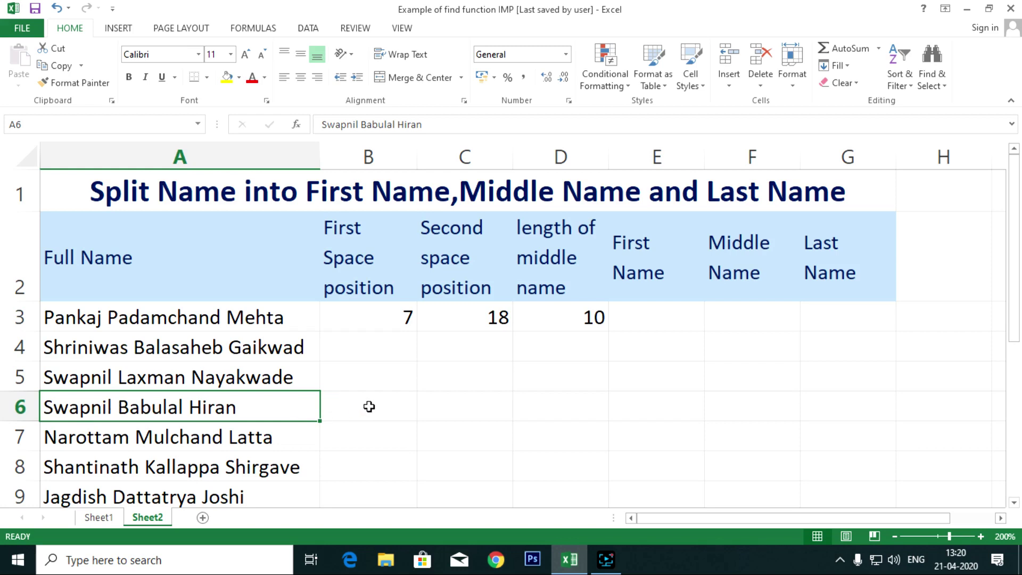
{"action": "left_click", "coordinate": [386, 377]}
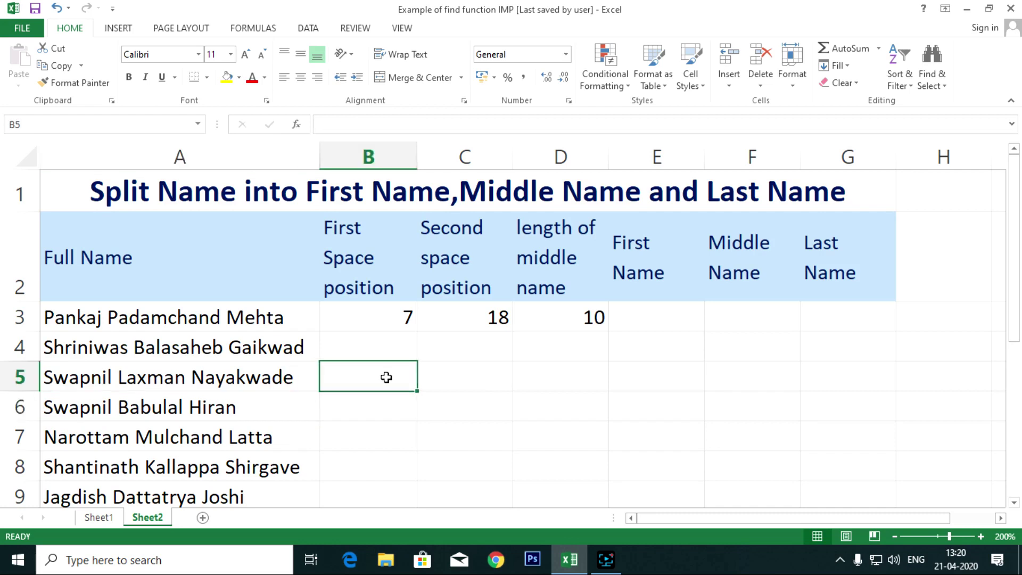
{"action": "type", "text": "=find(\" \","}
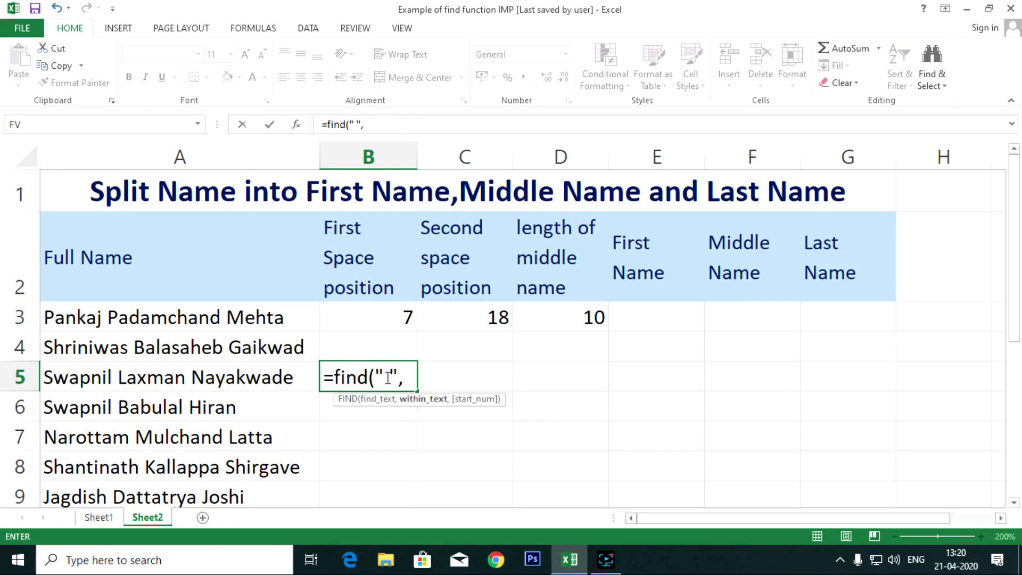
{"action": "type", "text": "a5"}
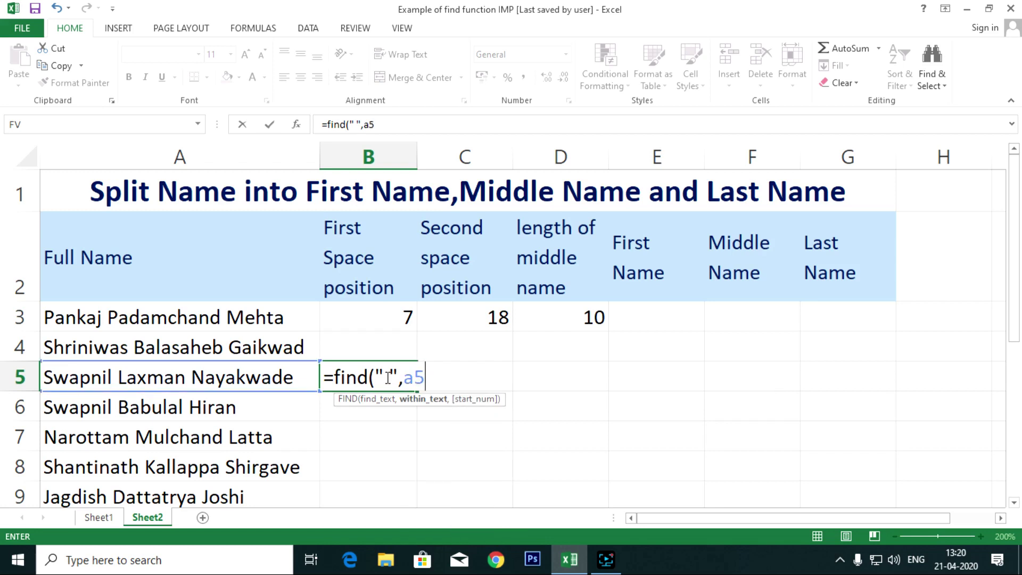
{"action": "type", "text": ",1"}
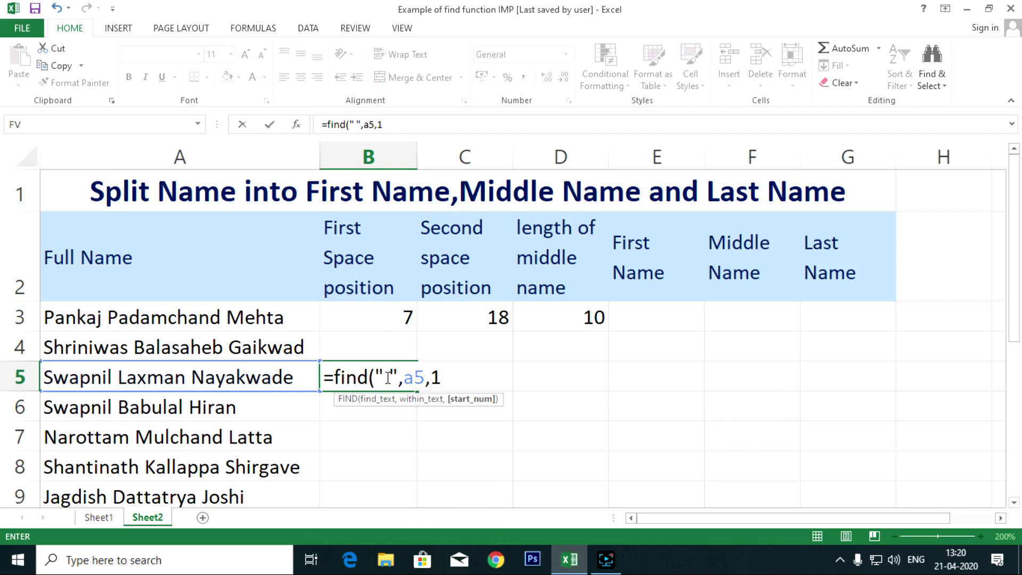
{"action": "type", "text": ")"}
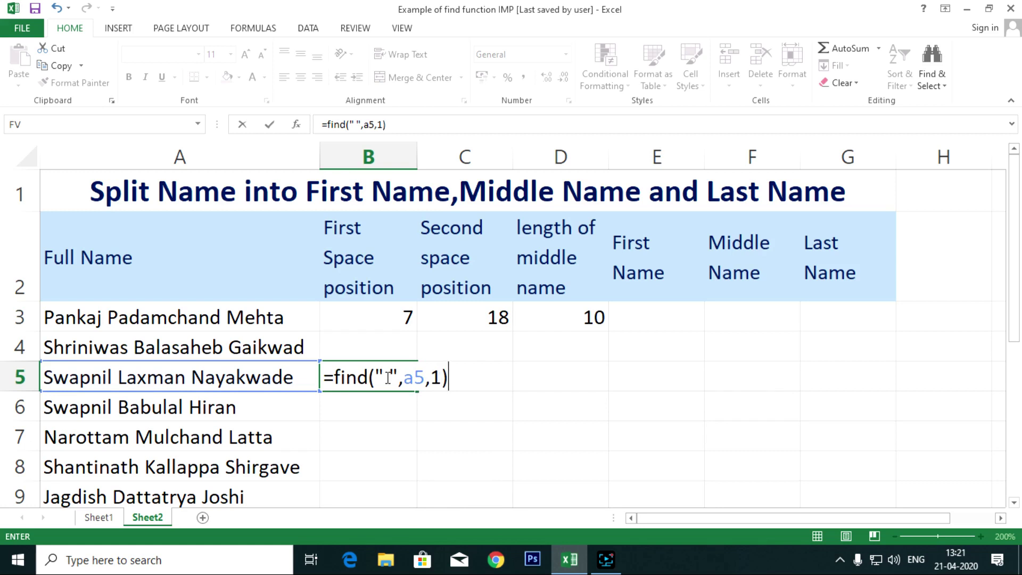
{"action": "key", "text": "Return"}
{"action": "left_click", "coordinate": [386, 377]}
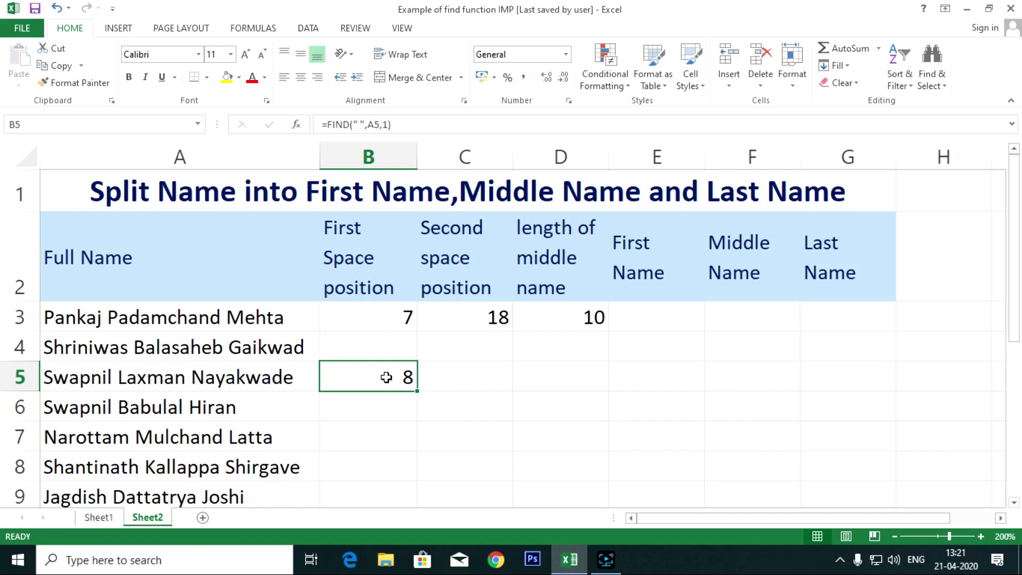
Step: Enter =LEFT(A5,FIND(" ",A5,1)-1) in E5 to extract row 5's first name
{"action": "key", "text": "Right"}
{"action": "key", "text": "Right"}
{"action": "key", "text": "Right"}
{"action": "type", "text": "="}
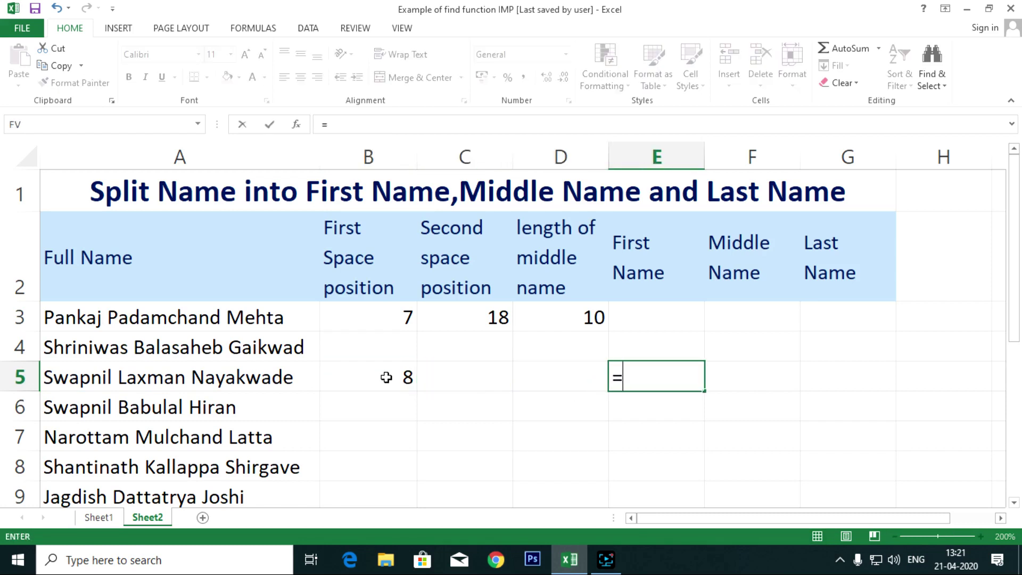
{"action": "type", "text": "left("}
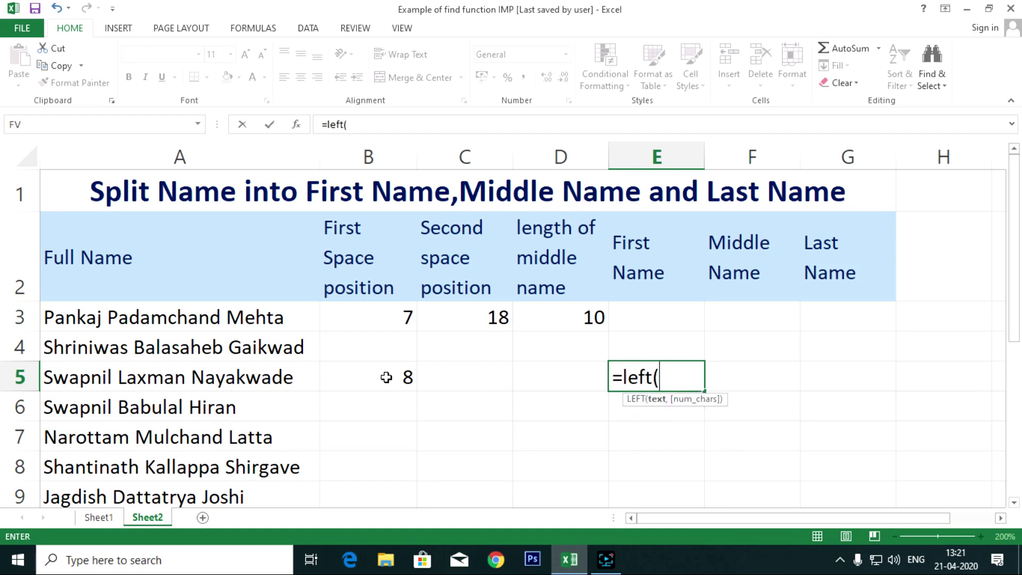
{"action": "left_click", "coordinate": [61, 380]}
{"action": "type", "text": ","}
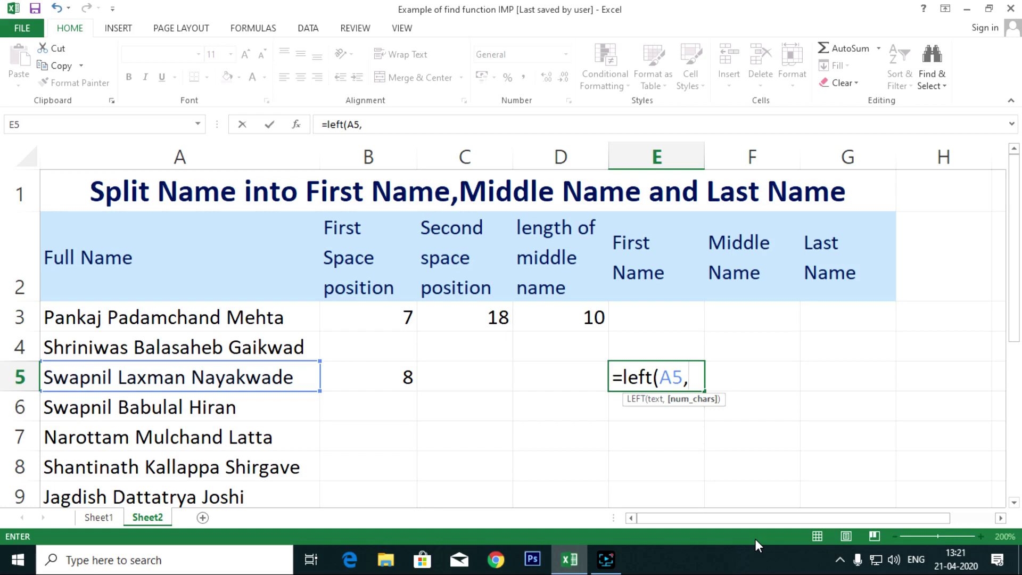
{"action": "type", "text": "find(\" \","}
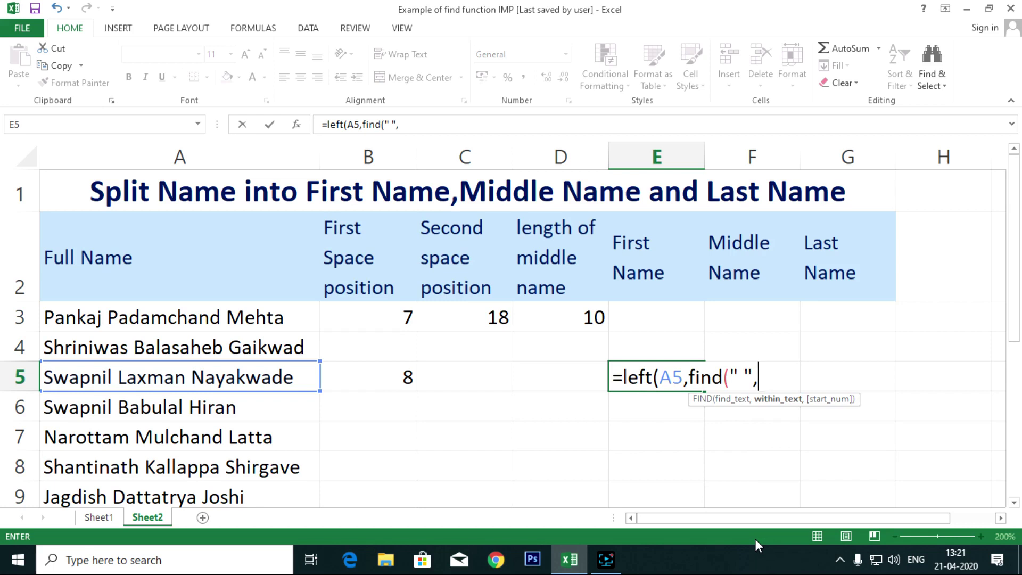
{"action": "type", "text": "a5,1"}
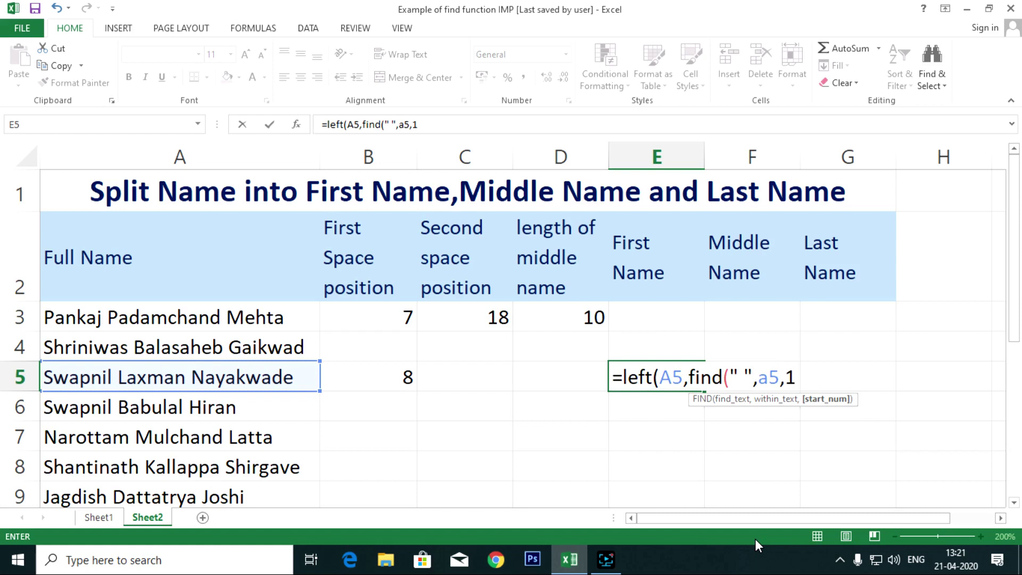
{"action": "type", "text": ")"}
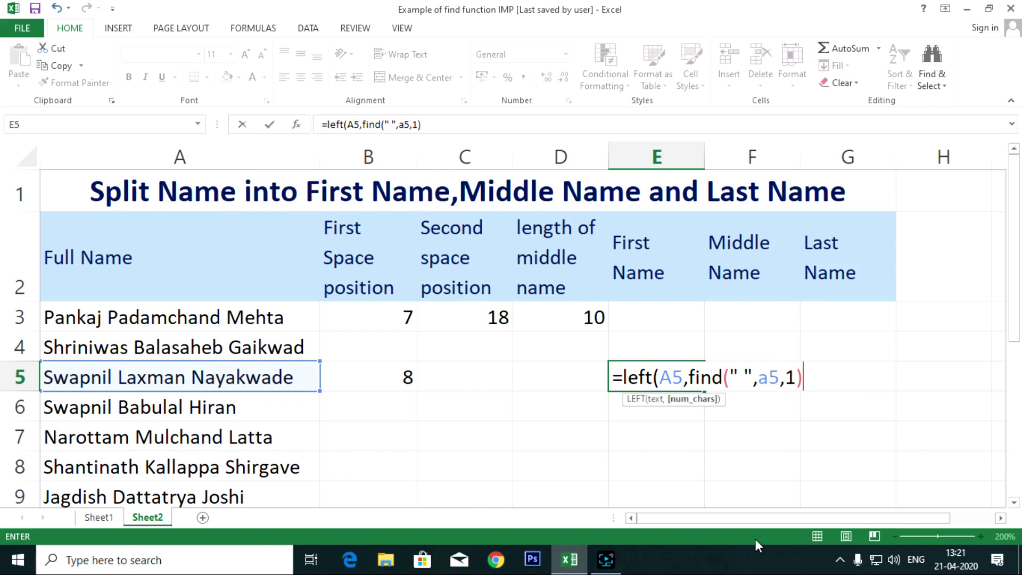
{"action": "type", "text": "-1"}
{"action": "type", "text": ")"}
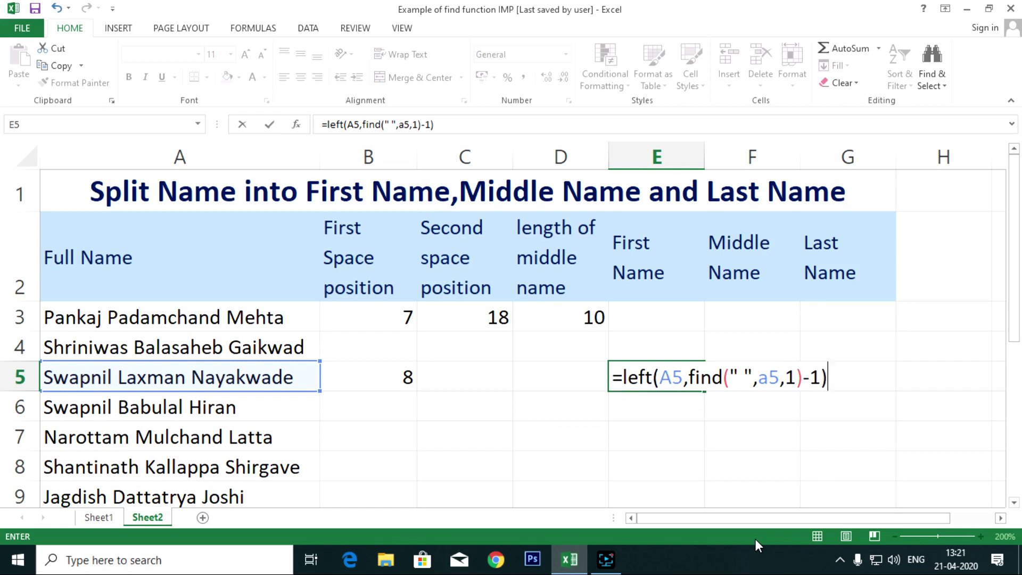
{"action": "key", "text": "Return"}
Step: Select E5 down through E10 for filling
{"action": "key", "text": "Up"}
{"action": "key", "text": "Left"}
{"action": "key", "text": "Left"}
{"action": "key", "text": "Left"}
{"action": "key", "text": "Right"}
{"action": "key", "text": "Right"}
{"action": "key", "text": "Right"}
{"action": "key", "text": "shift+Down"}
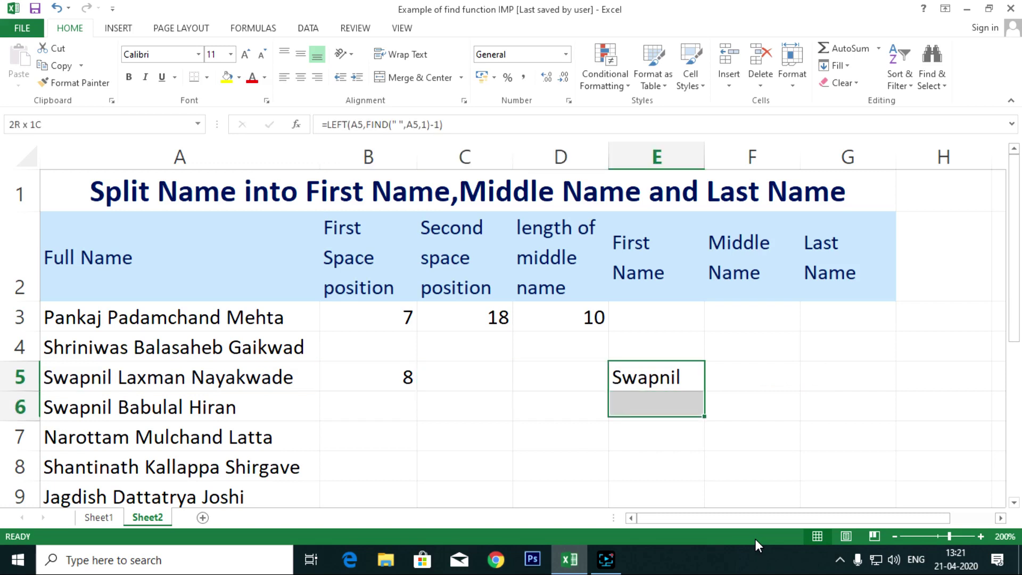
{"action": "key", "text": "shift+Down"}
{"action": "key", "text": "shift+Down"}
{"action": "key", "text": "shift+Down"}
{"action": "key", "text": "shift+Down"}
Step: Fill the first-name formula down to E10 with Ctrl+D and widen column E to fit
{"action": "scroll", "coordinate": [755, 539], "scroll_direction": "down", "scroll_amount": 1}
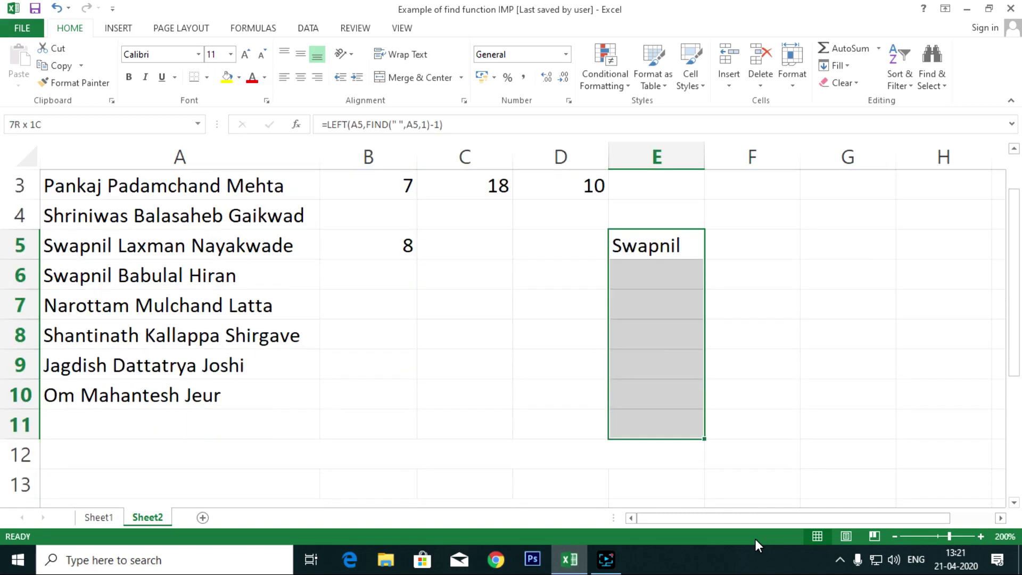
{"action": "key", "text": "ctrl+d"}
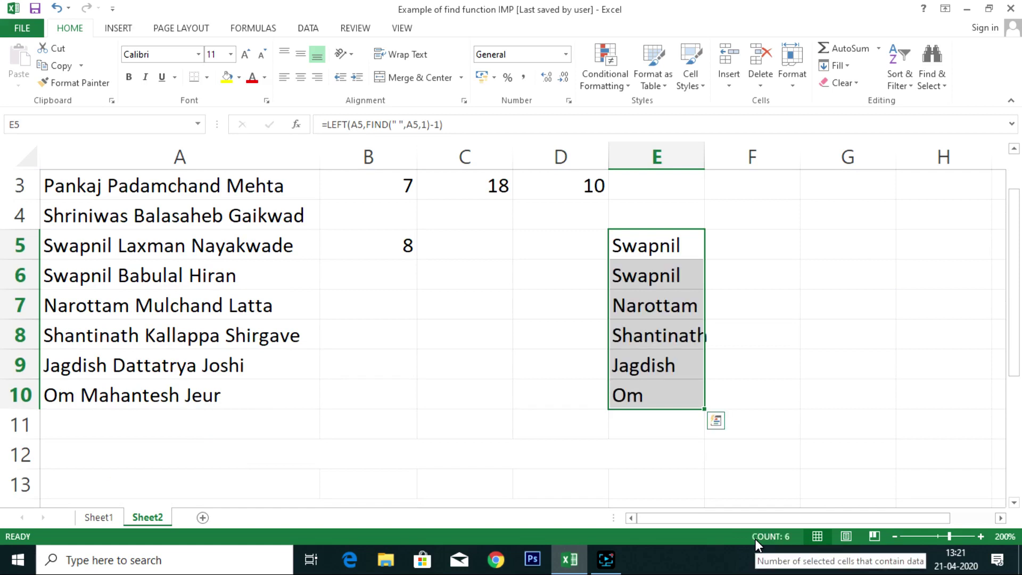
{"action": "left_click_drag", "start_coordinate": [705, 159], "coordinate": [721, 160]}
{"action": "scroll", "coordinate": [686, 255], "scroll_direction": "up", "scroll_amount": 1}
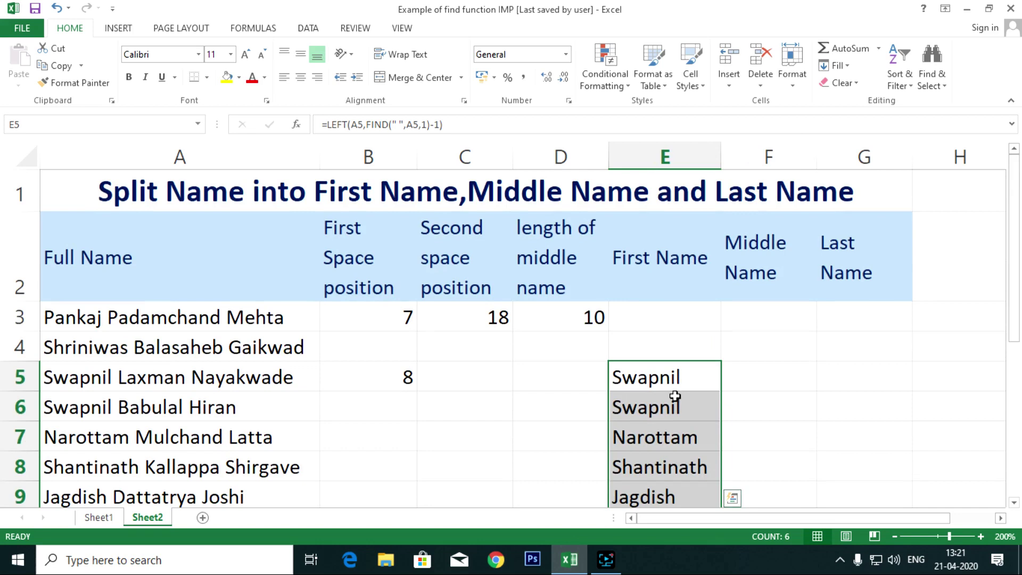
{"action": "left_click", "coordinate": [669, 384]}
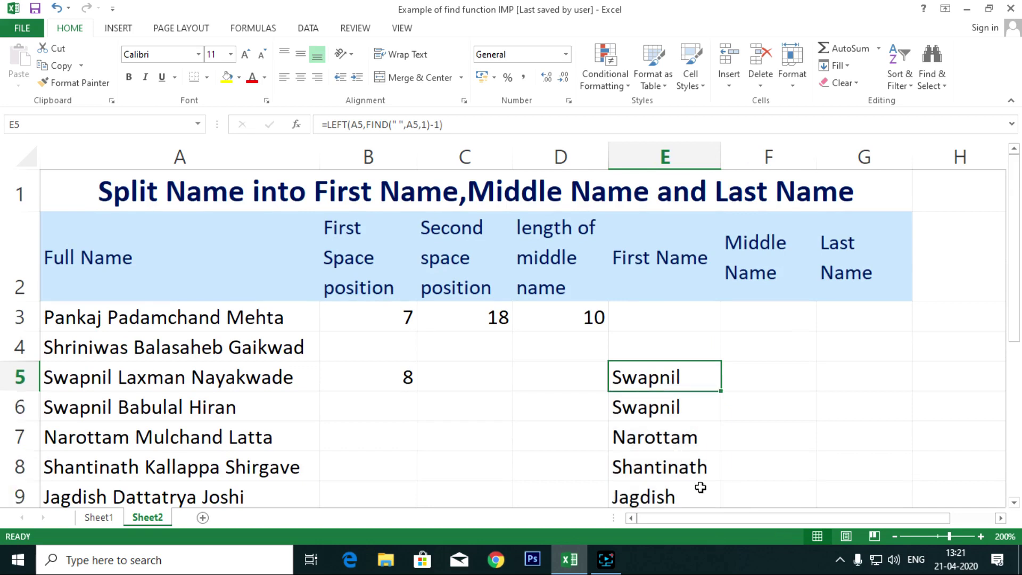
{"action": "scroll", "coordinate": [701, 487], "scroll_direction": "down", "scroll_amount": 1}
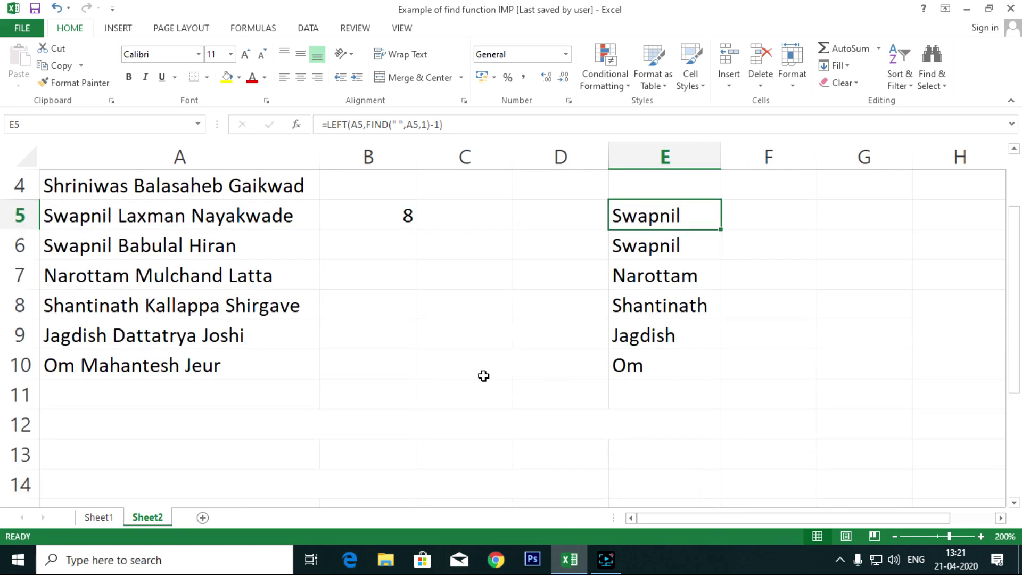
{"action": "scroll", "coordinate": [550, 375], "scroll_direction": "up", "scroll_amount": 1}
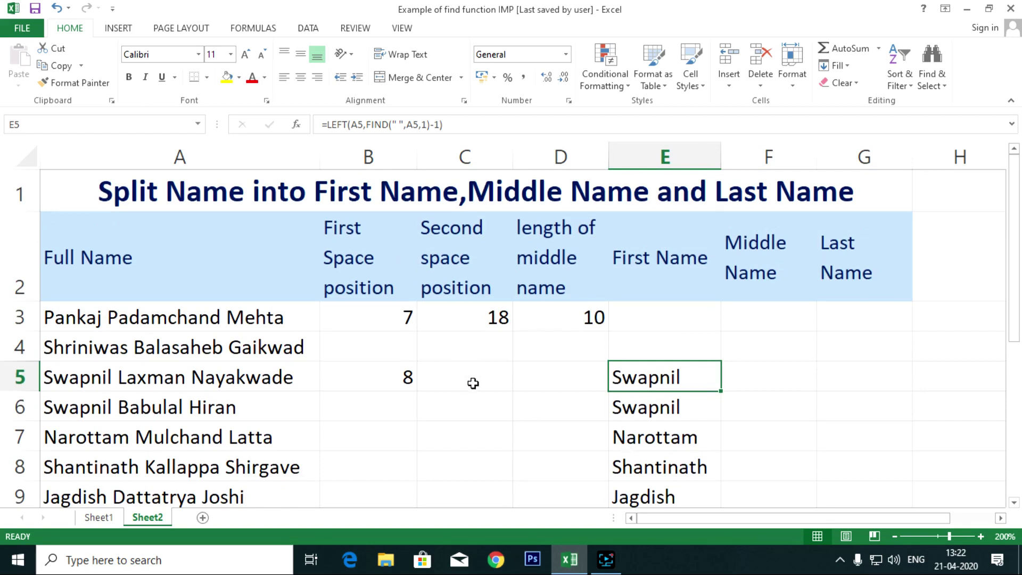
{"action": "left_click", "coordinate": [480, 316]}
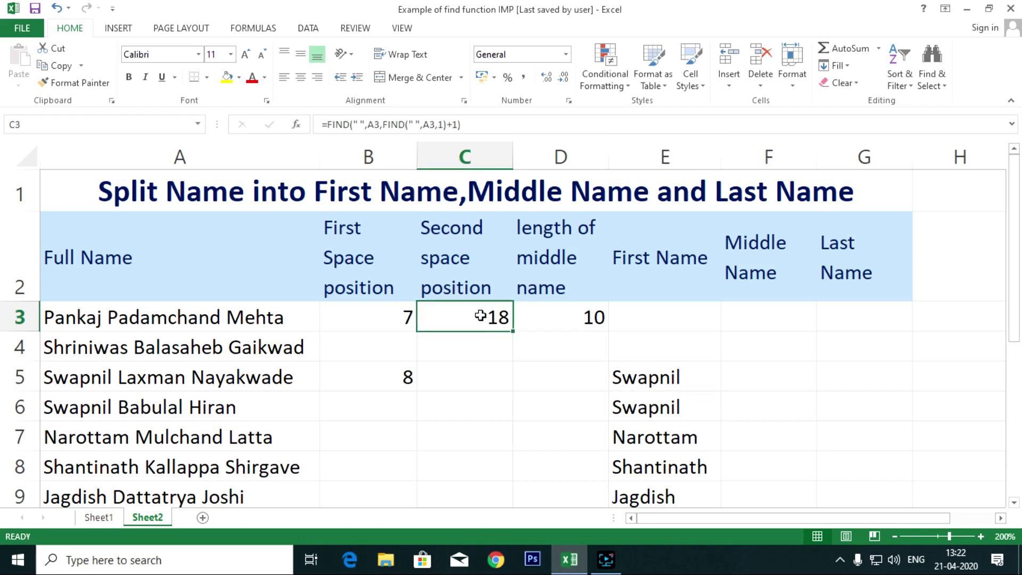
{"action": "left_click", "coordinate": [480, 382]}
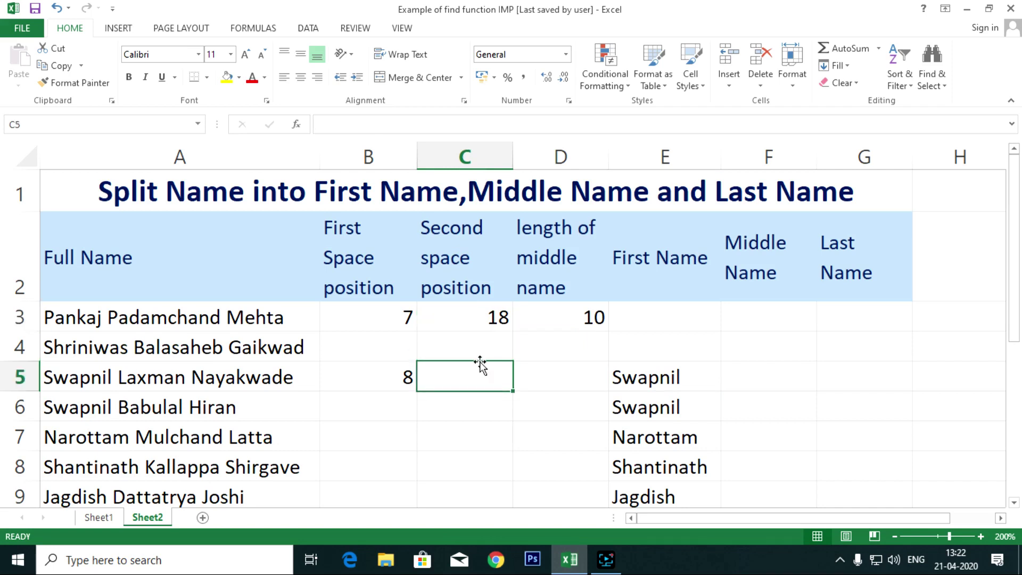
{"action": "left_click", "coordinate": [480, 318]}
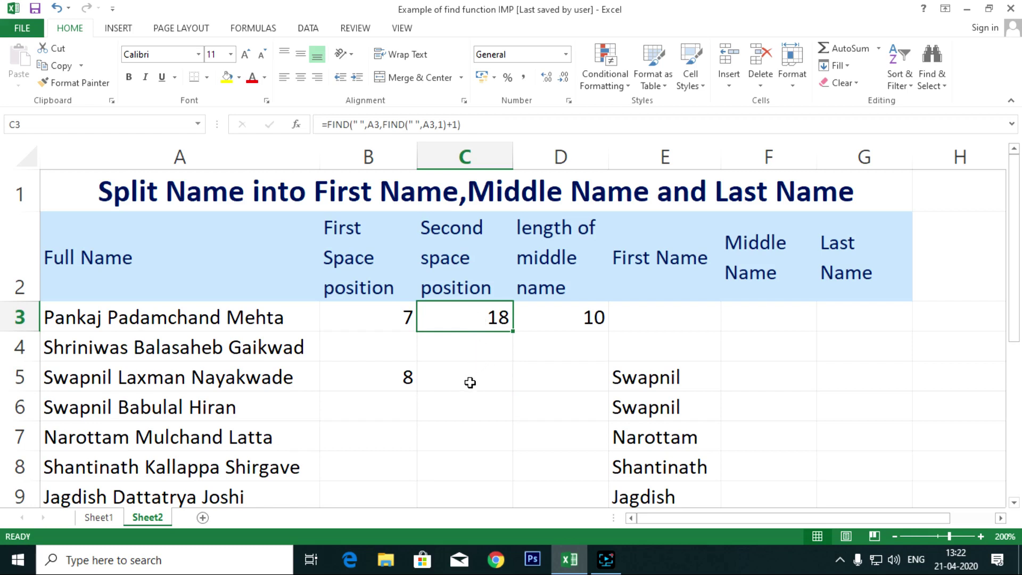
{"action": "left_click", "coordinate": [470, 383]}
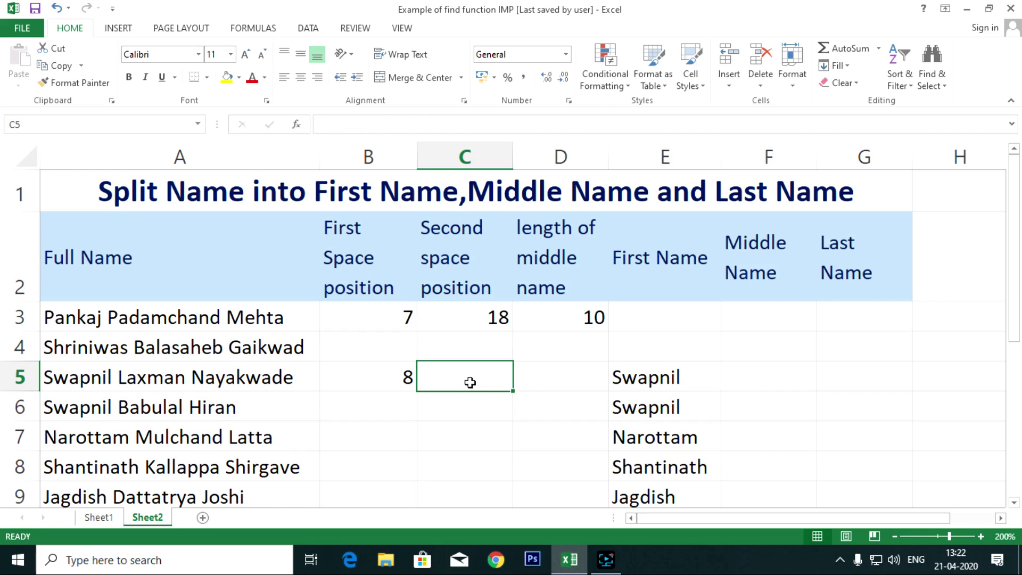
Step: Enter =FIND(" ",A5,FIND(" ",A5,1)+1) in C5, giving the second space at 15
{"action": "type", "text": "="}
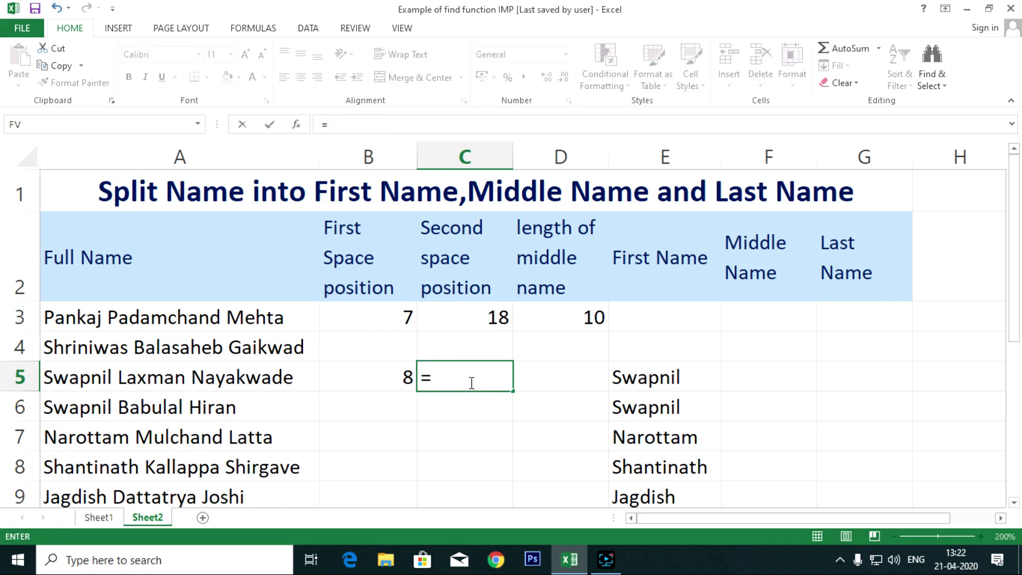
{"action": "type", "text": "find(\" \","}
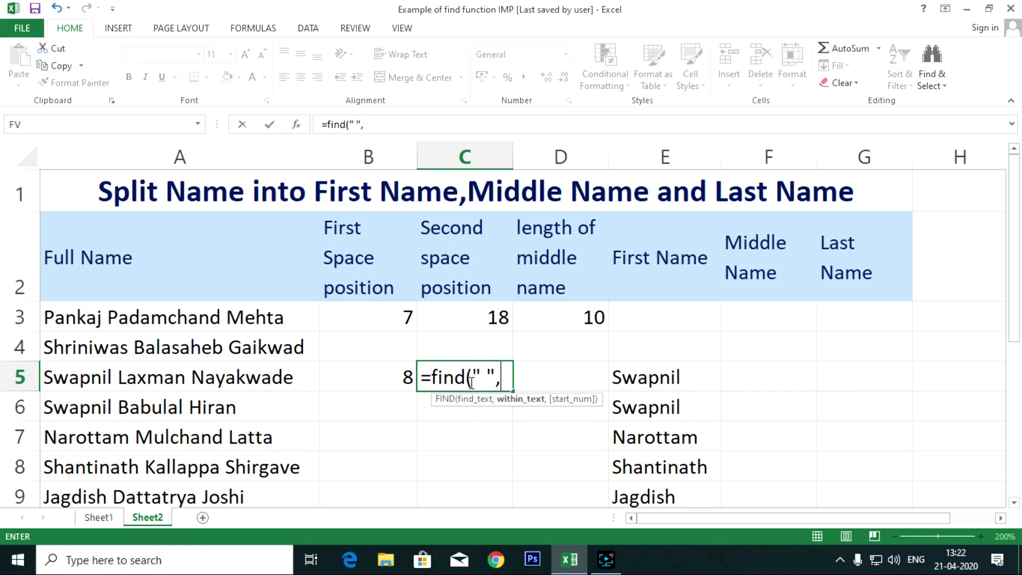
{"action": "left_click", "coordinate": [101, 385]}
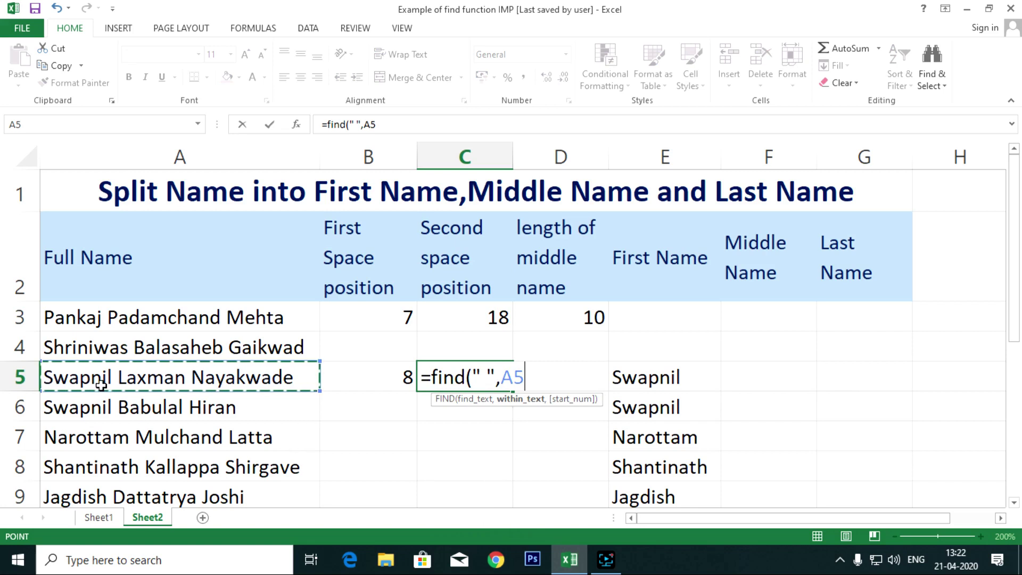
{"action": "type", "text": ","}
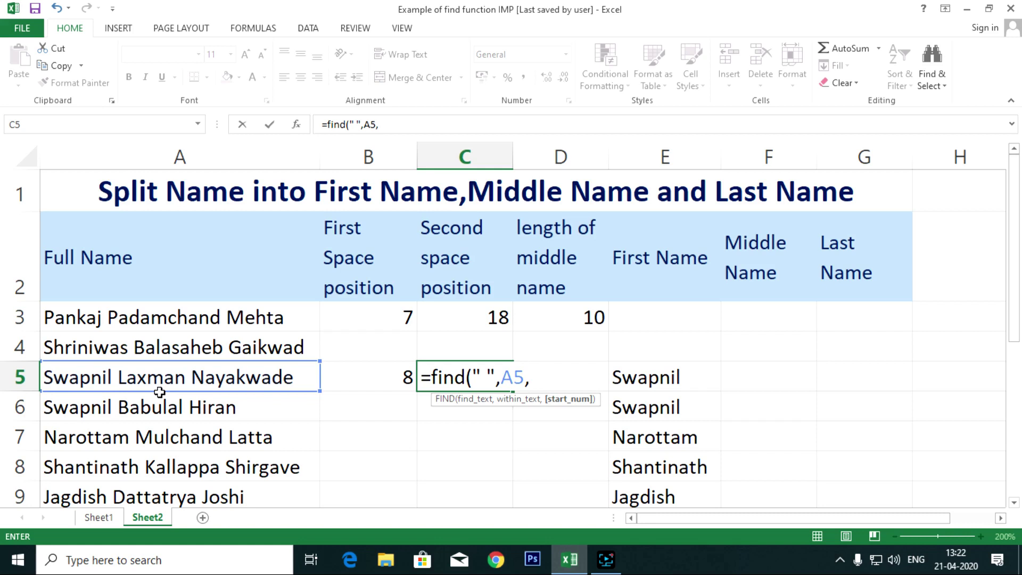
{"action": "type", "text": "find"}
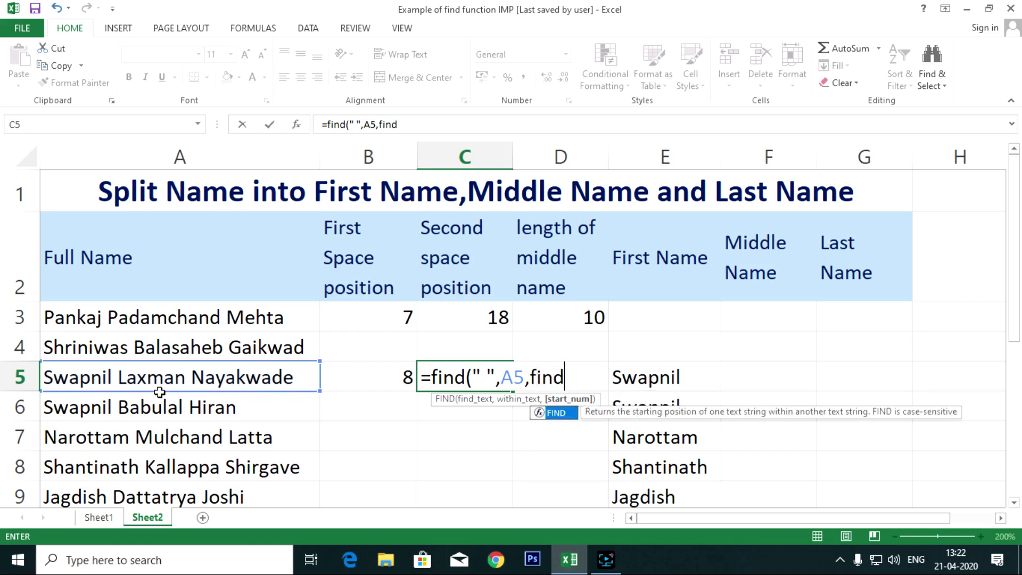
{"action": "type", "text": "(\" \","}
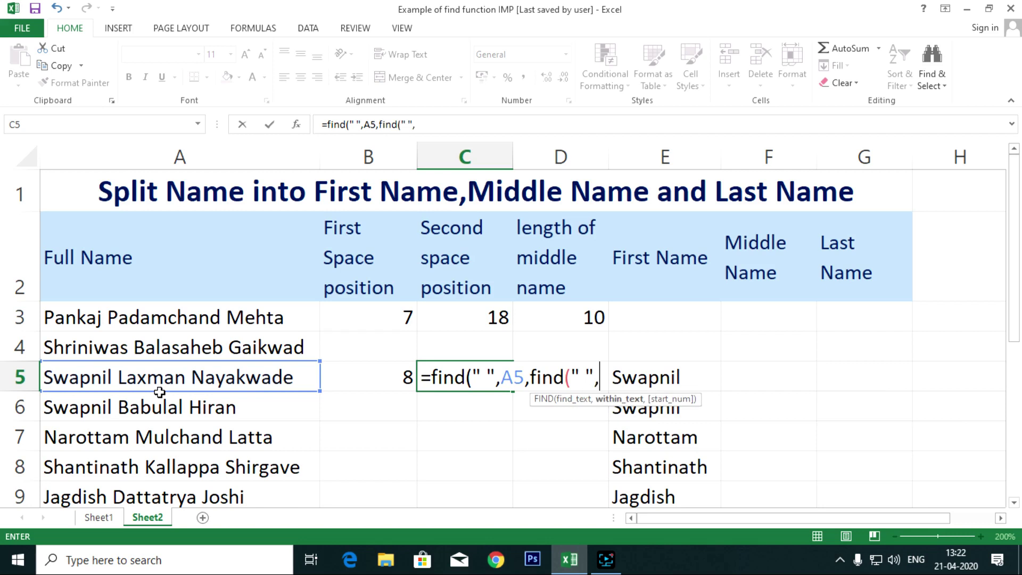
{"action": "type", "text": "a5,1)"}
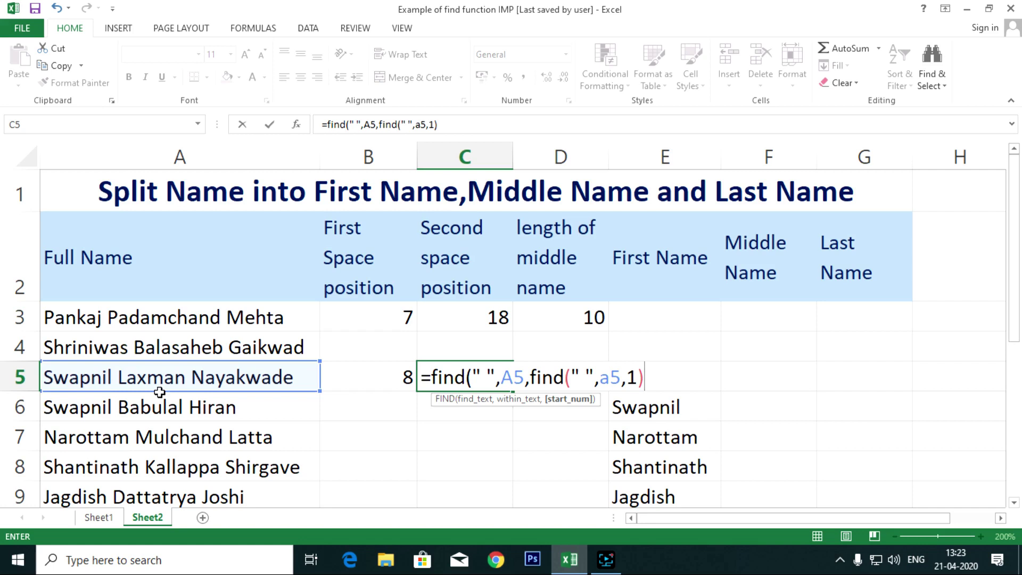
{"action": "type", "text": "+1"}
{"action": "type", "text": ")"}
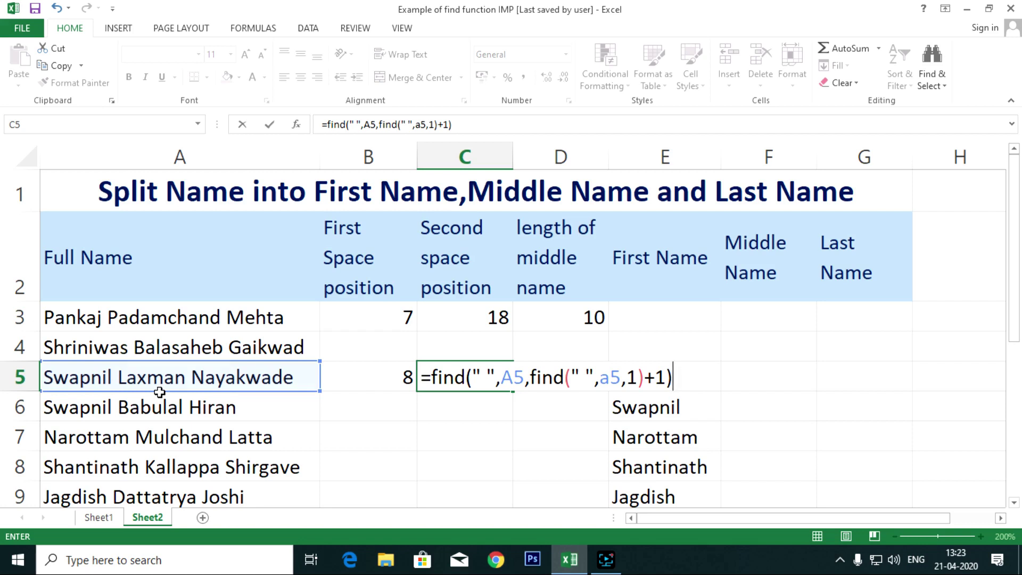
{"action": "key", "text": "Return"}
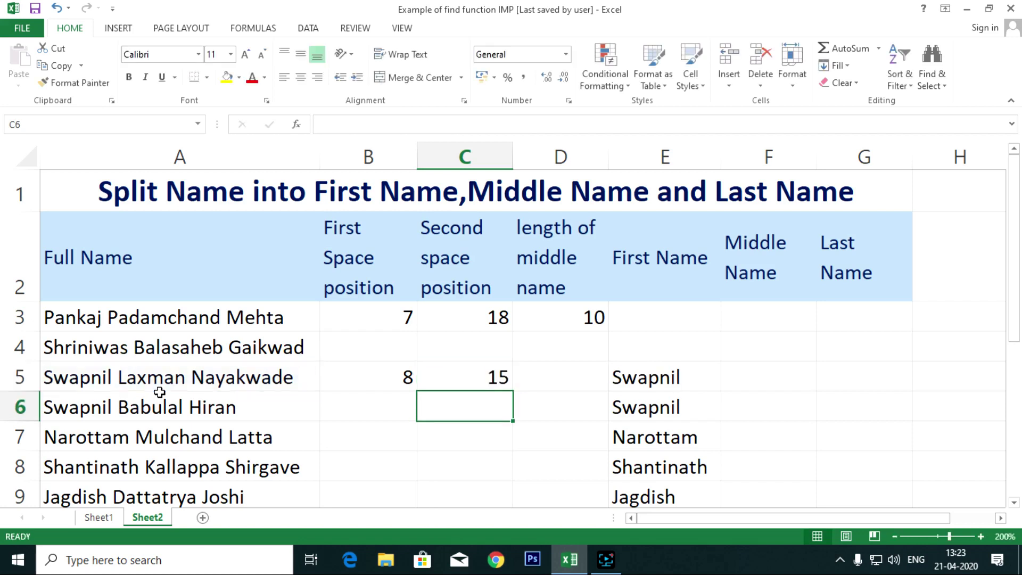
{"action": "key", "text": "Up"}
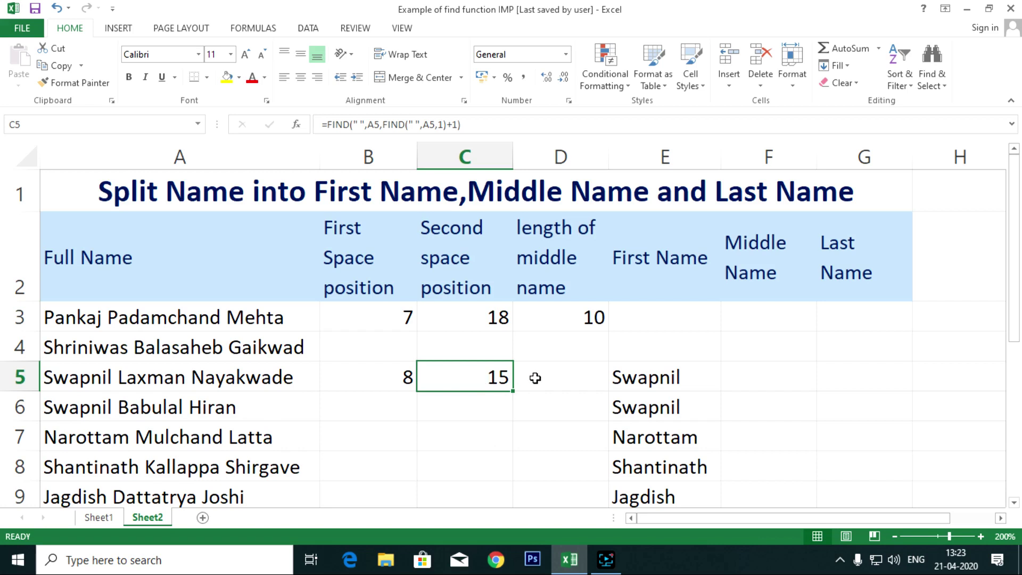
{"action": "left_click", "coordinate": [550, 317]}
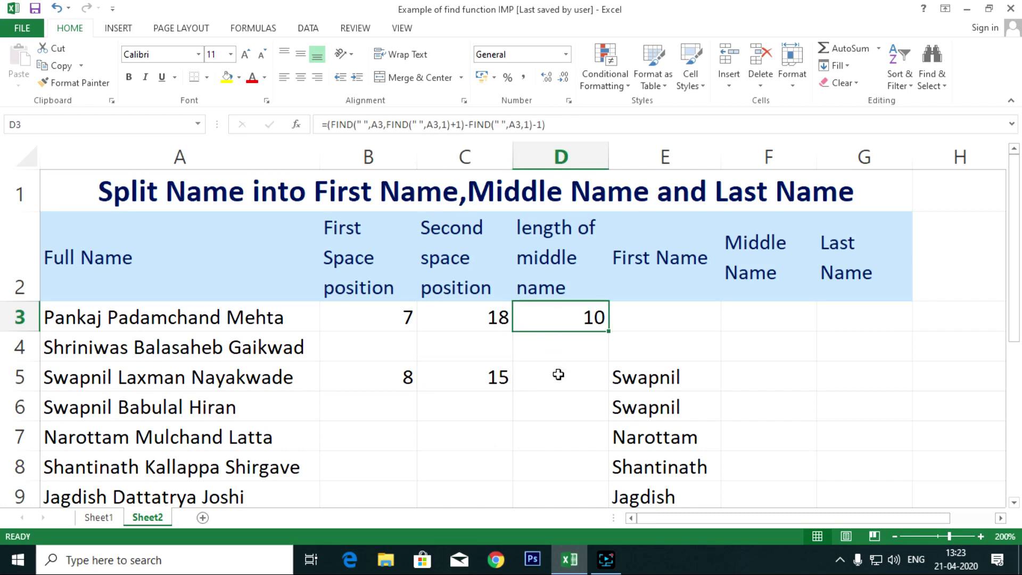
{"action": "left_click", "coordinate": [558, 374]}
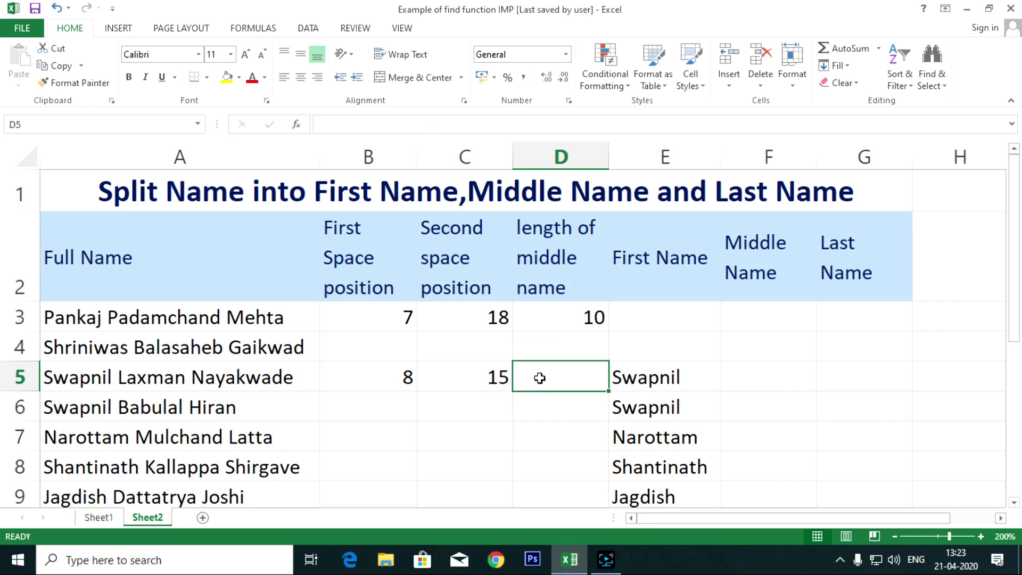
{"action": "left_click", "coordinate": [486, 383]}
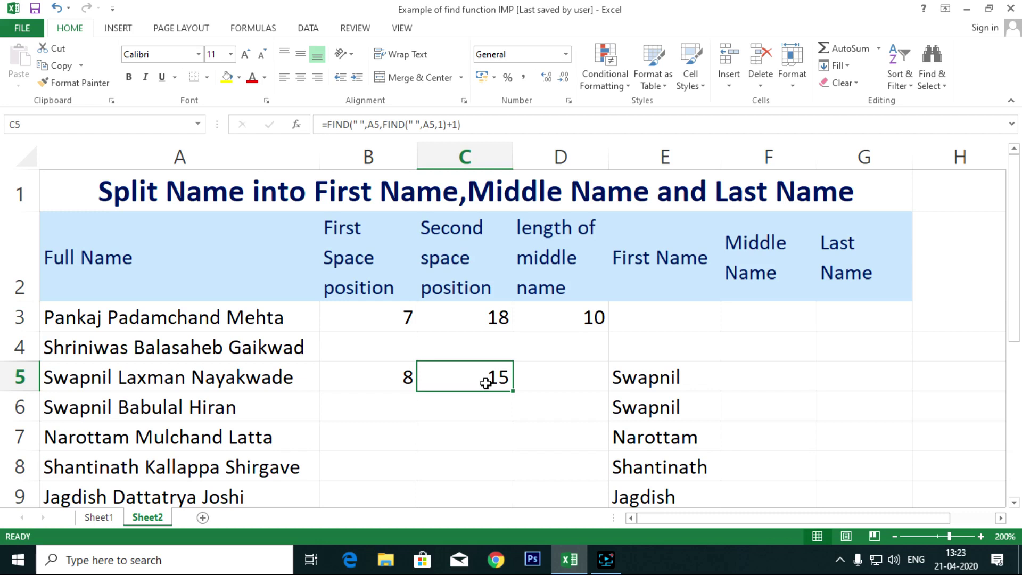
{"action": "left_click", "coordinate": [557, 379]}
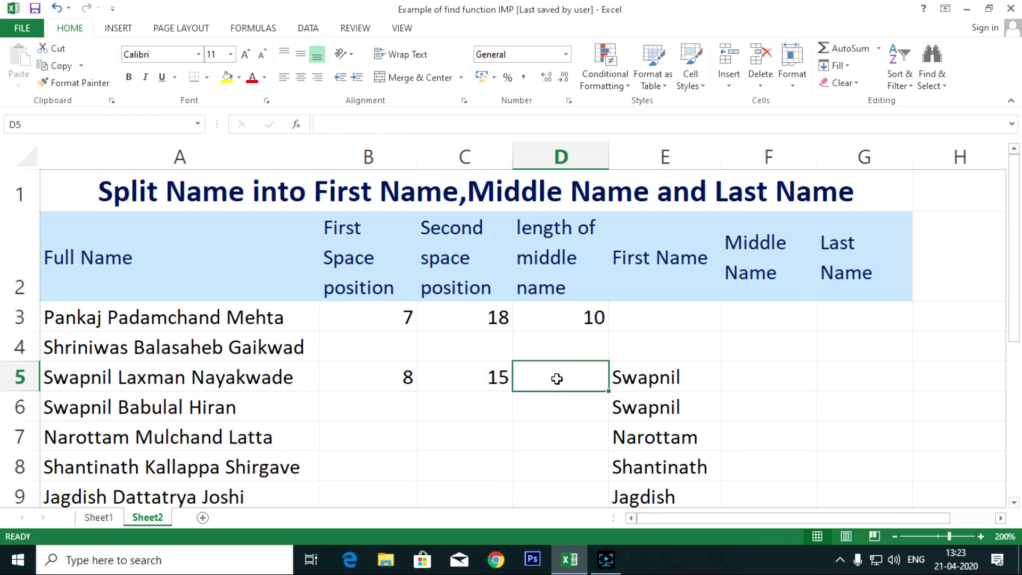
{"action": "left_click", "coordinate": [569, 318]}
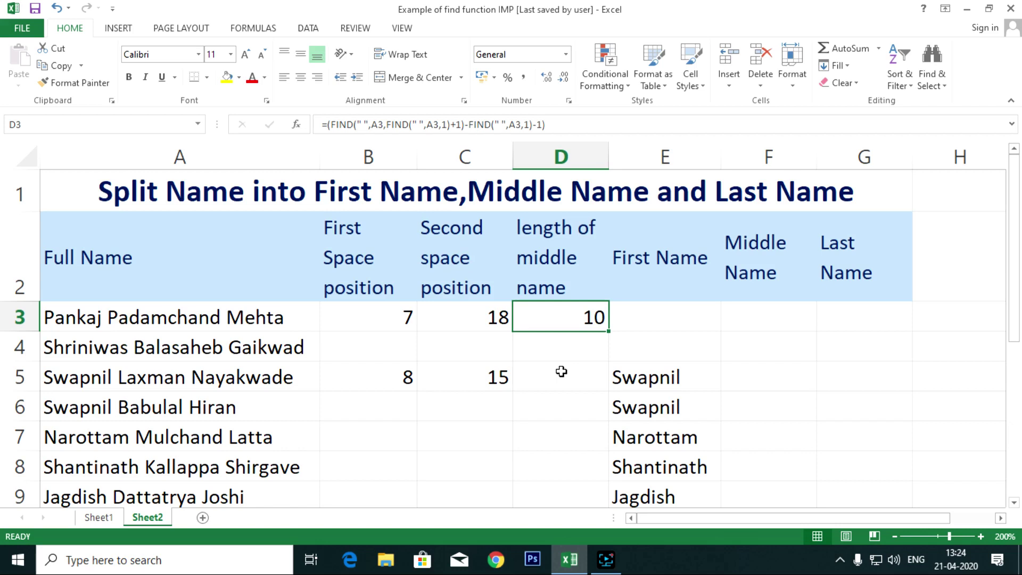
Step: Review the FIND formulas in C5 and B5 without changing them
{"action": "left_click", "coordinate": [479, 380]}
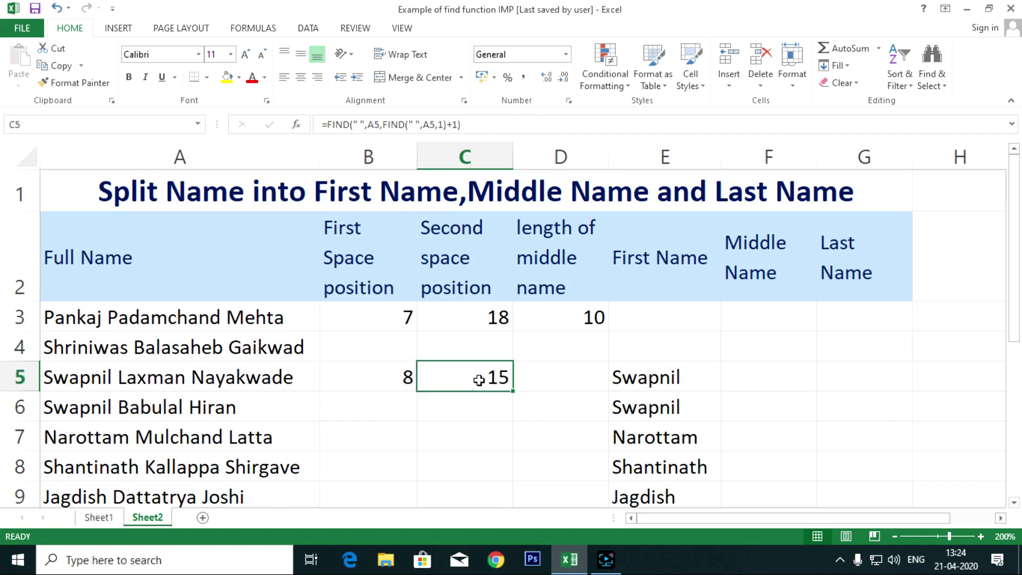
{"action": "double_click", "coordinate": [478, 380]}
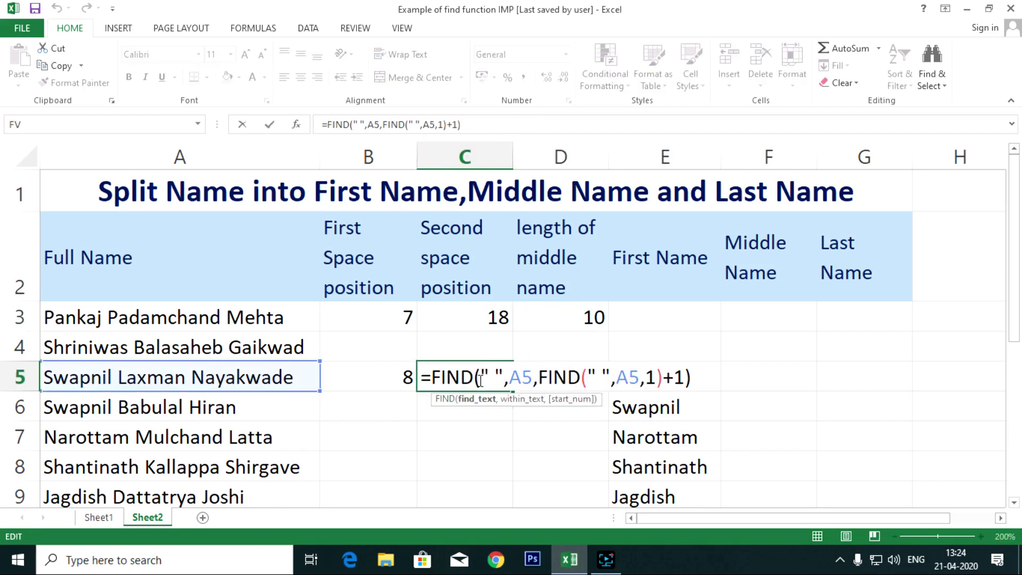
{"action": "key", "text": "Return"}
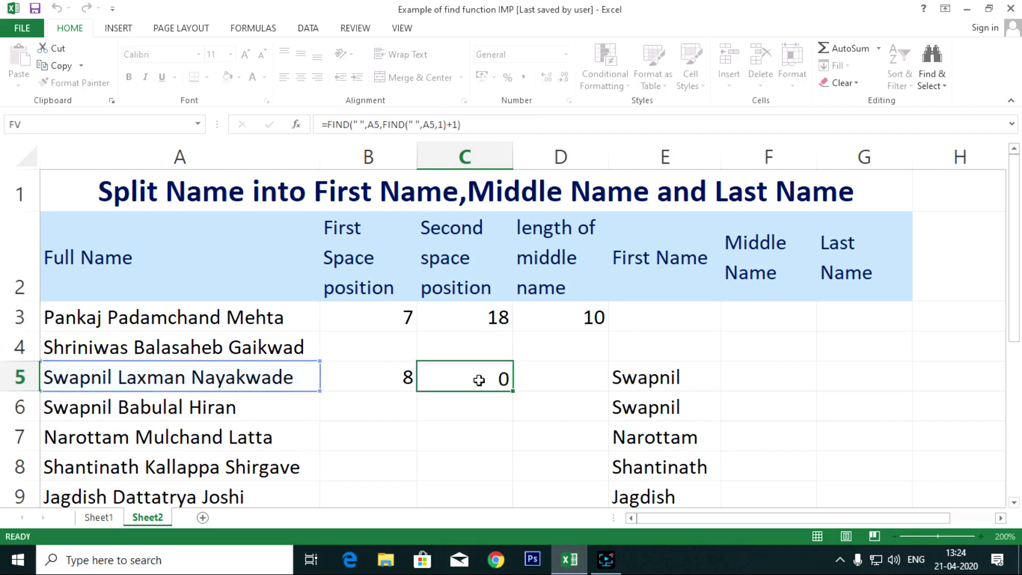
{"action": "left_click", "coordinate": [478, 379]}
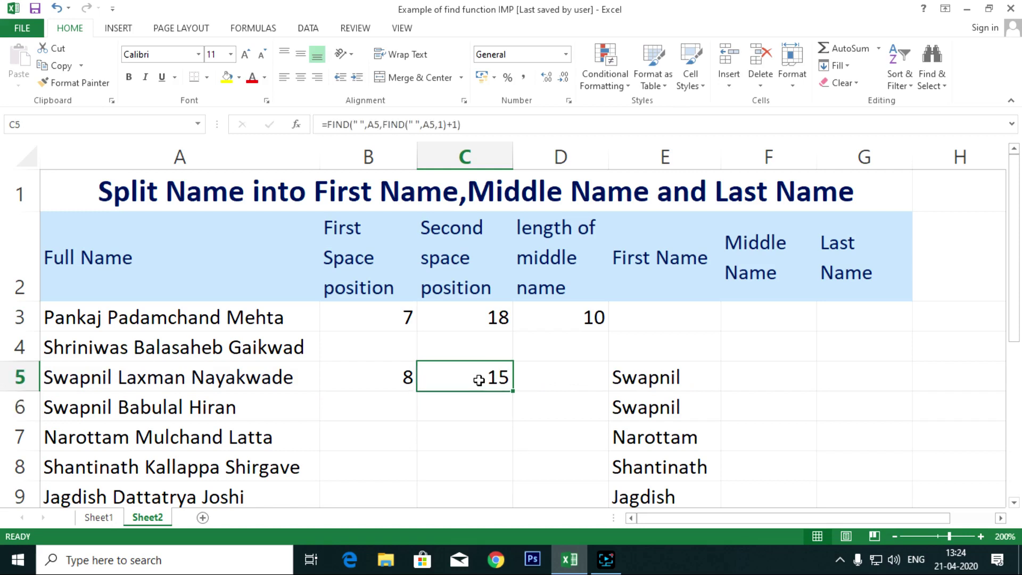
{"action": "key", "text": "Left"}
{"action": "key", "text": "Right"}
Step: Copy the full second-space formula text from C5 and move to D5
{"action": "key", "text": "F2"}
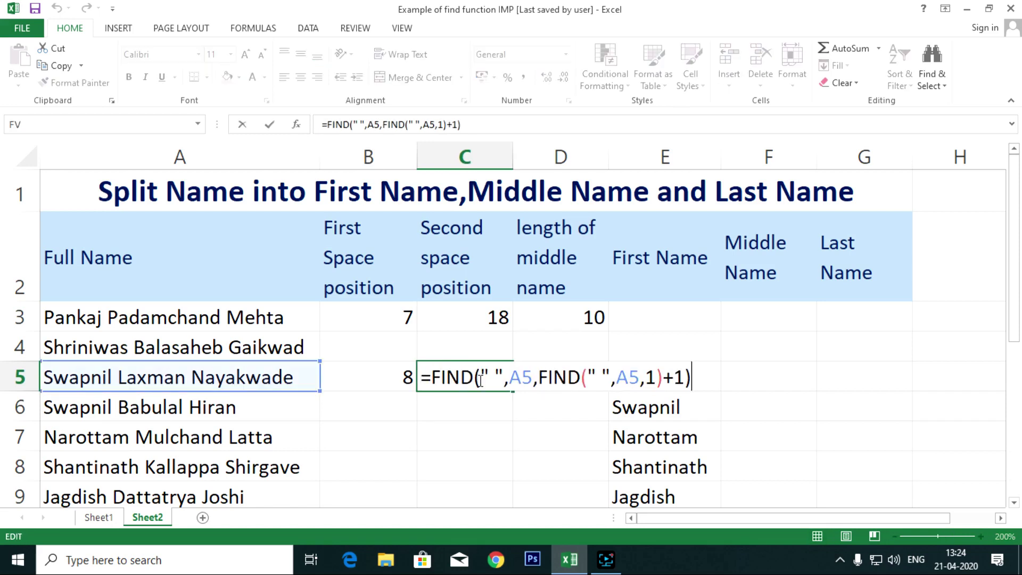
{"action": "key", "text": "shift+Home"}
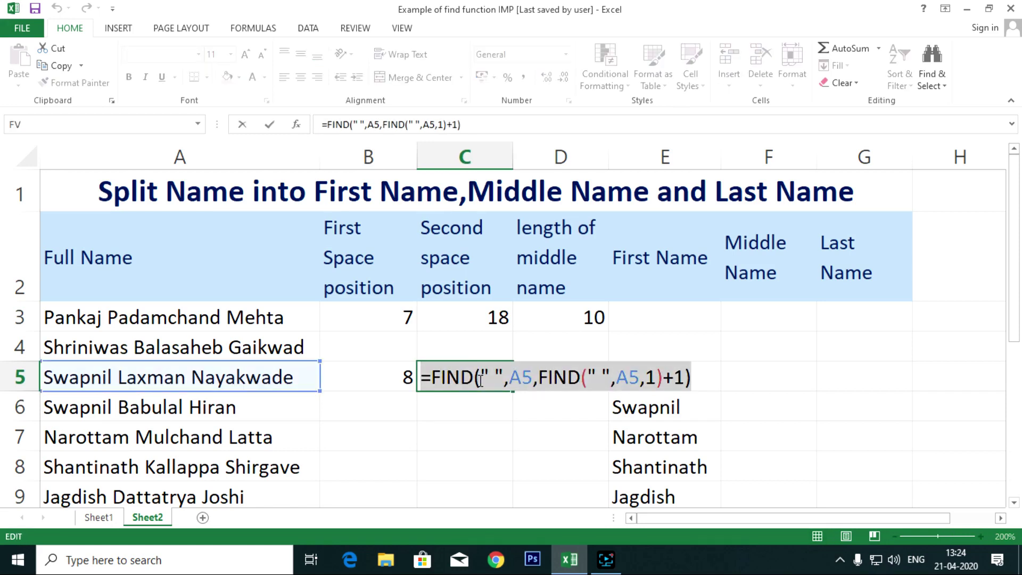
{"action": "key", "text": "ctrl+c"}
{"action": "key", "text": "Tab"}
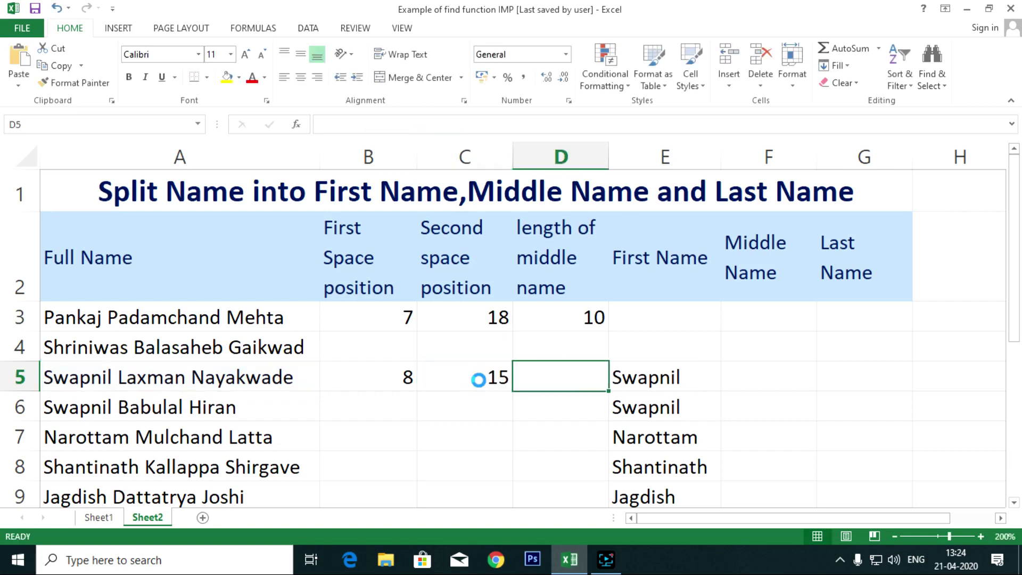
Step: Paste the copied second-space formula into D5
{"action": "key", "text": "ctrl+v"}
{"action": "key", "text": "F2"}
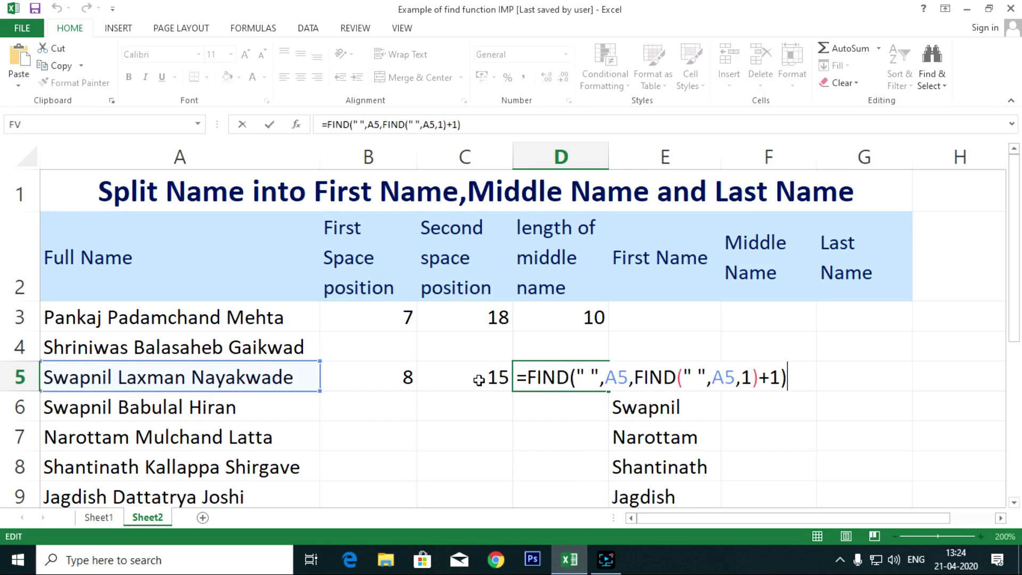
{"action": "key", "text": "Return"}
{"action": "key", "text": "Up"}
Step: Extend D5 with -FIND(" ",A5,1)-1 so it returns the middle-name length 6
{"action": "key", "text": "F2"}
{"action": "type", "text": "-"}
{"action": "type", "text": "find(\" \",a5,1)"}
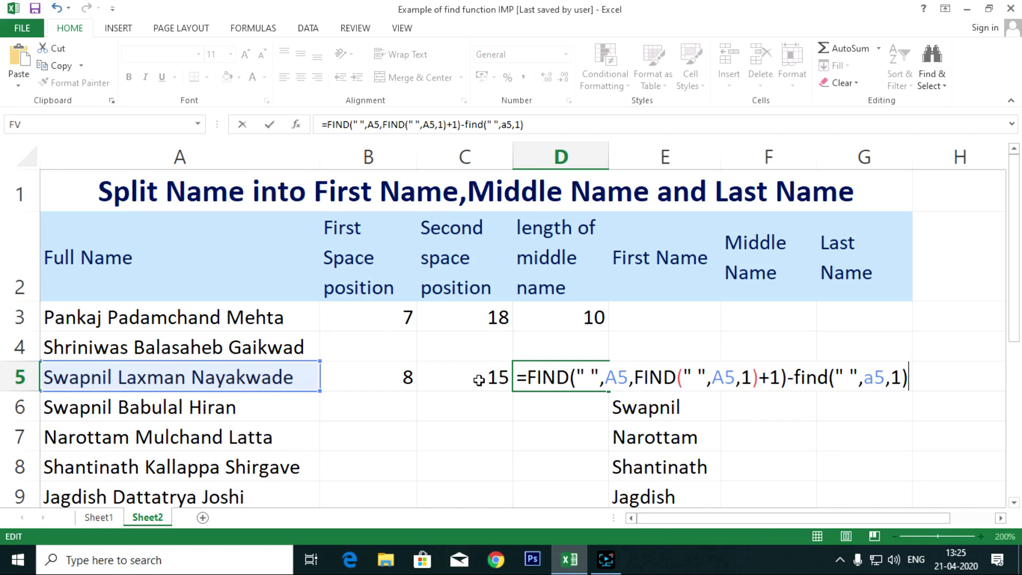
{"action": "key", "text": "Return"}
{"action": "key", "text": "Up"}
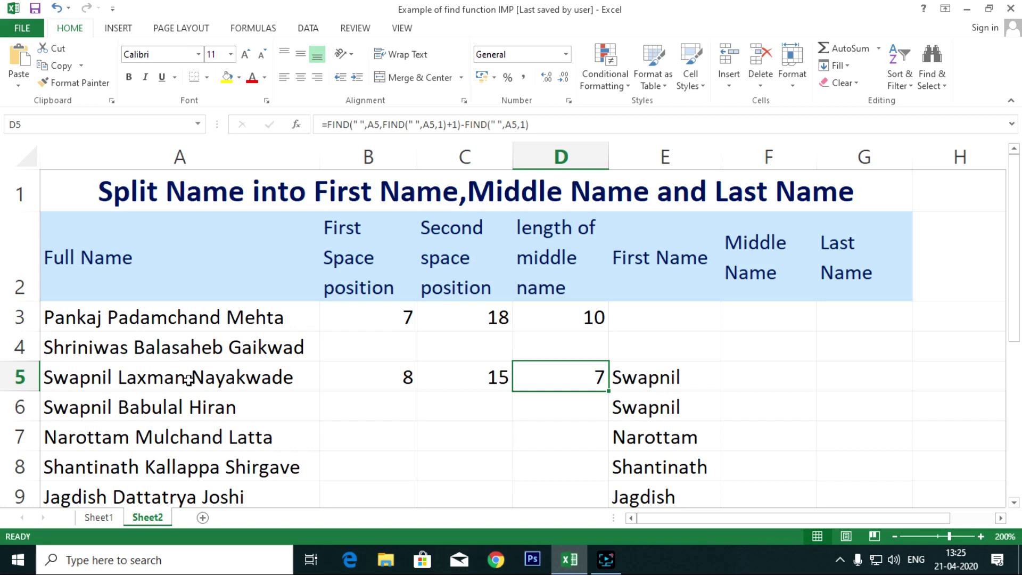
{"action": "double_click", "coordinate": [583, 369]}
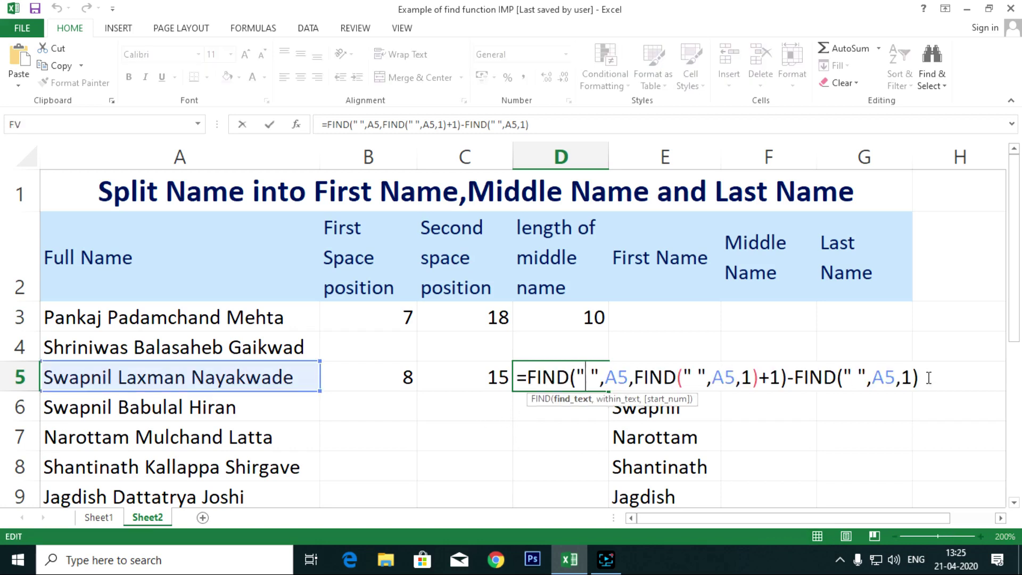
{"action": "type", "text": "-1"}
{"action": "key", "text": "Return"}
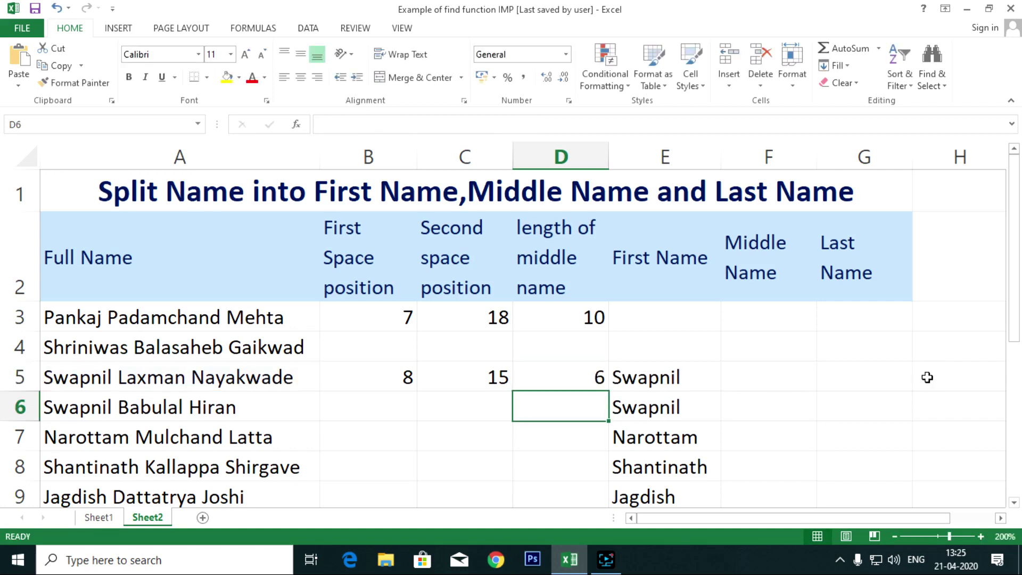
Step: Select B5:D10 and fill the row 5 formulas down with Ctrl+D
{"action": "key", "text": "Up"}
{"action": "key", "text": "Left"}
{"action": "key", "text": "Left"}
{"action": "key", "text": "shift+Right"}
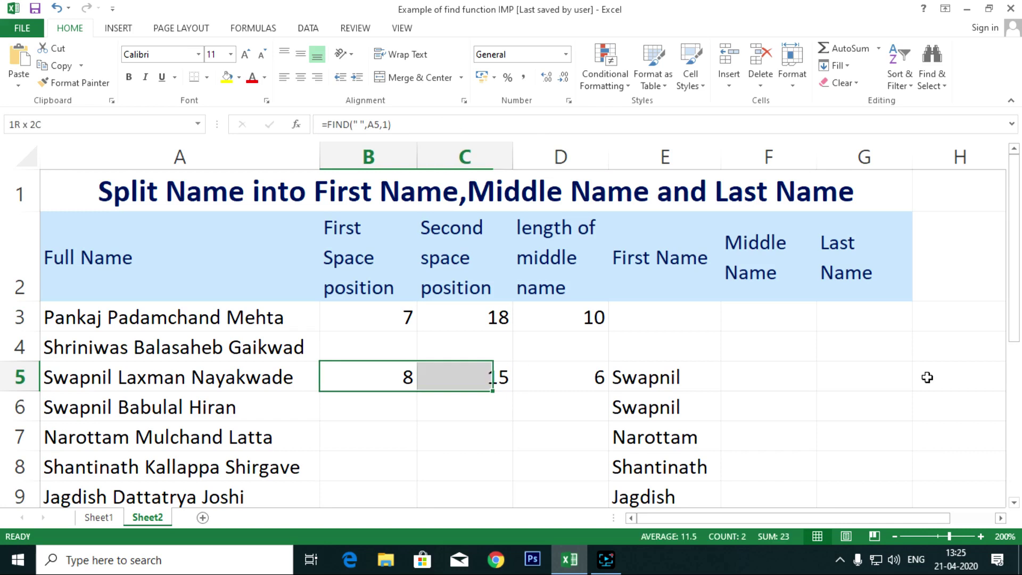
{"action": "key", "text": "shift+Right"}
{"action": "key", "text": "shift+Down"}
{"action": "key", "text": "shift+Down"}
{"action": "key", "text": "shift+Down"}
{"action": "key", "text": "shift+Down"}
{"action": "key", "text": "shift+Down"}
{"action": "key", "text": "shift+Down"}
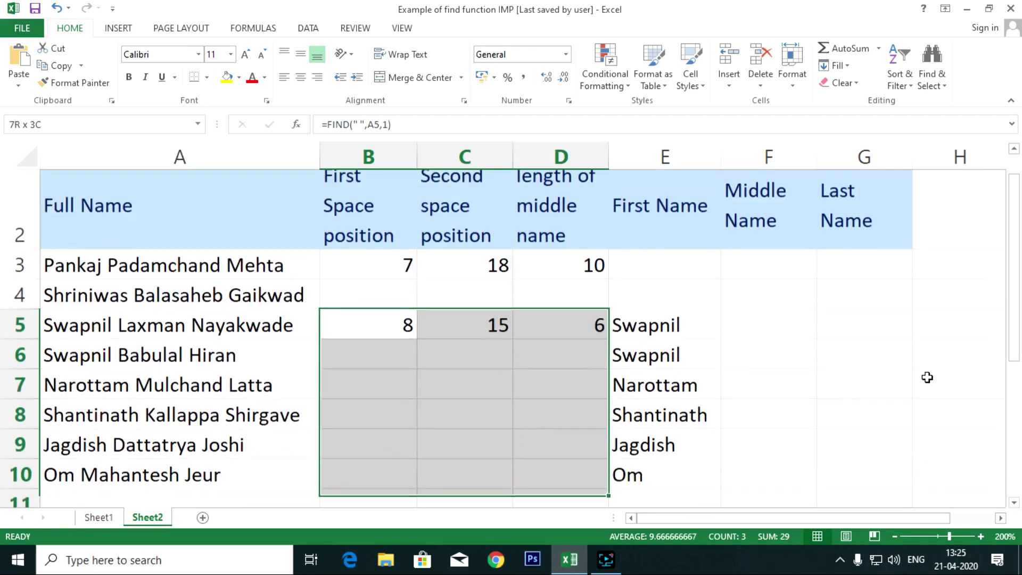
{"action": "key", "text": "shift+Up"}
{"action": "key", "text": "shift+Up"}
{"action": "key", "text": "shift+Down"}
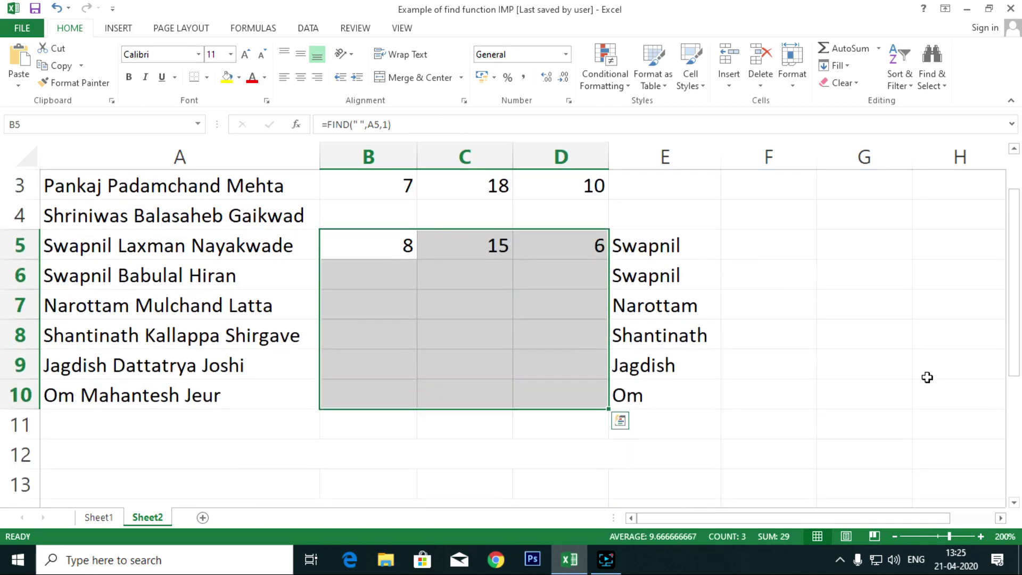
{"action": "key", "text": "ctrl+d"}
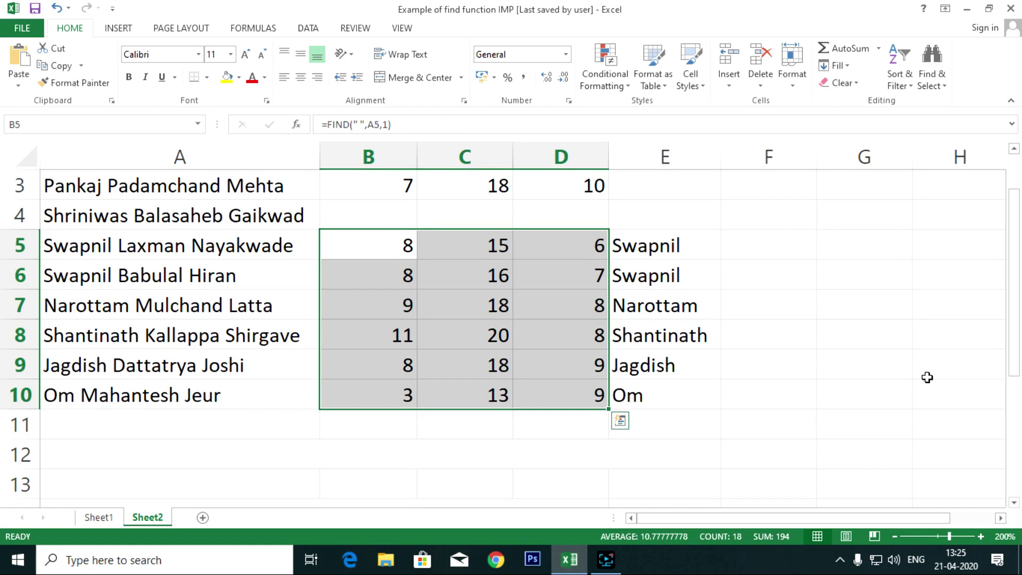
Step: Check the filled space positions and length results in rows 6 onward
{"action": "key", "text": "Up"}
{"action": "key", "text": "Down"}
{"action": "key", "text": "Down"}
{"action": "key", "text": "Down"}
{"action": "key", "text": "Down"}
{"action": "key", "text": "Up"}
{"action": "key", "text": "Up"}
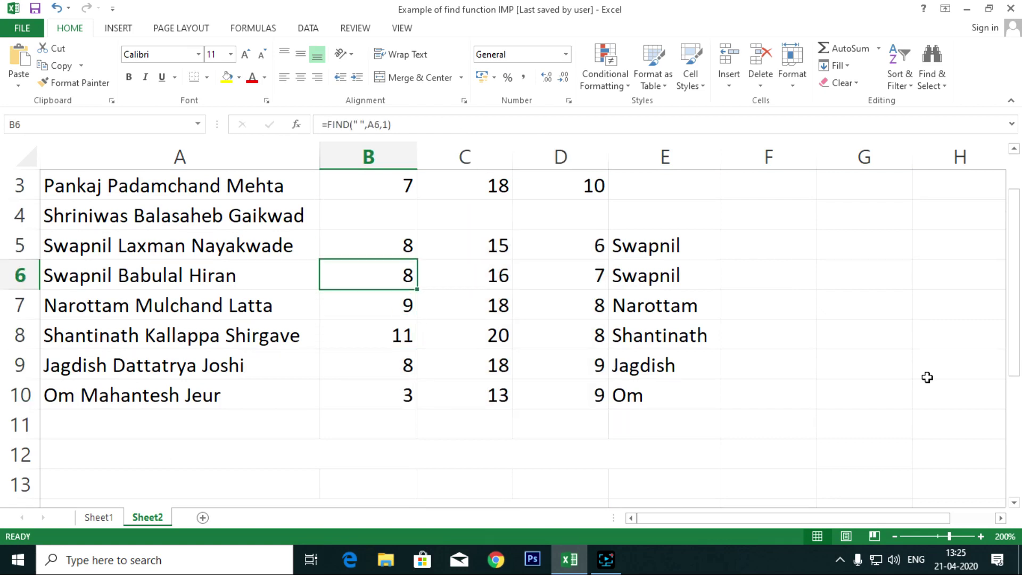
{"action": "key", "text": "Right"}
{"action": "key", "text": "Right"}
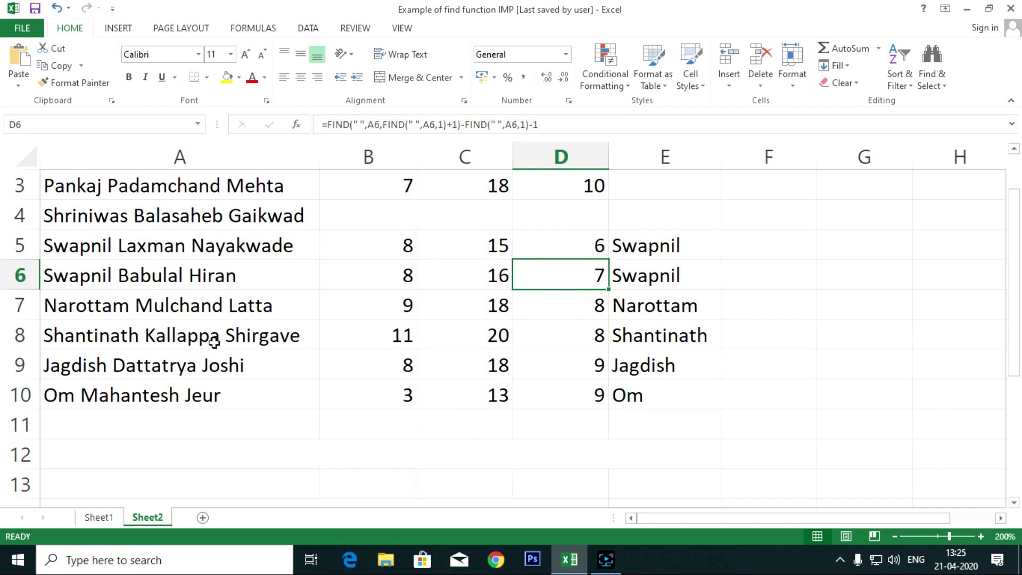
{"action": "scroll", "coordinate": [497, 272], "scroll_direction": "up", "scroll_amount": 2}
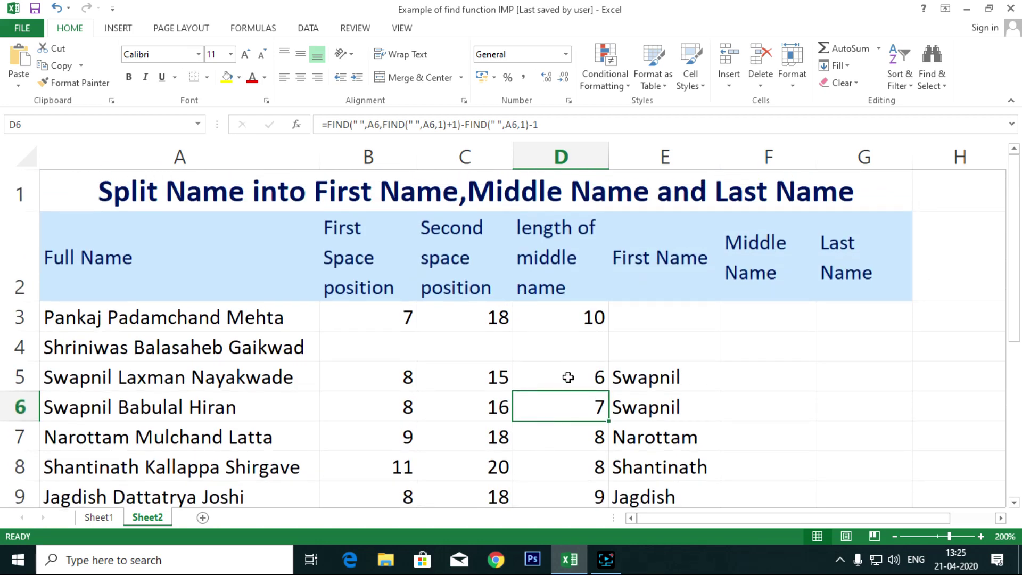
{"action": "left_click", "coordinate": [569, 379]}
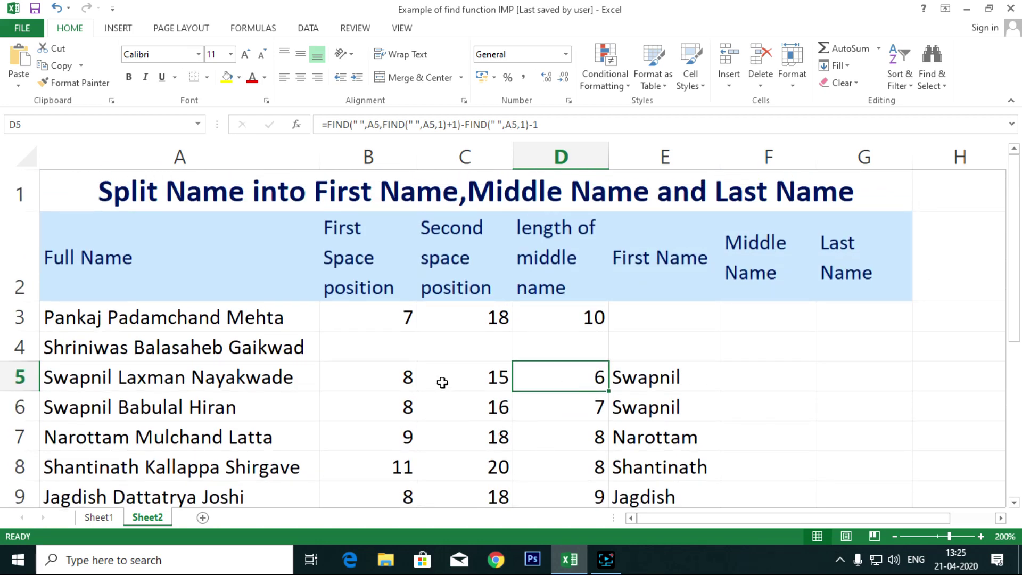
{"action": "left_click", "coordinate": [400, 379]}
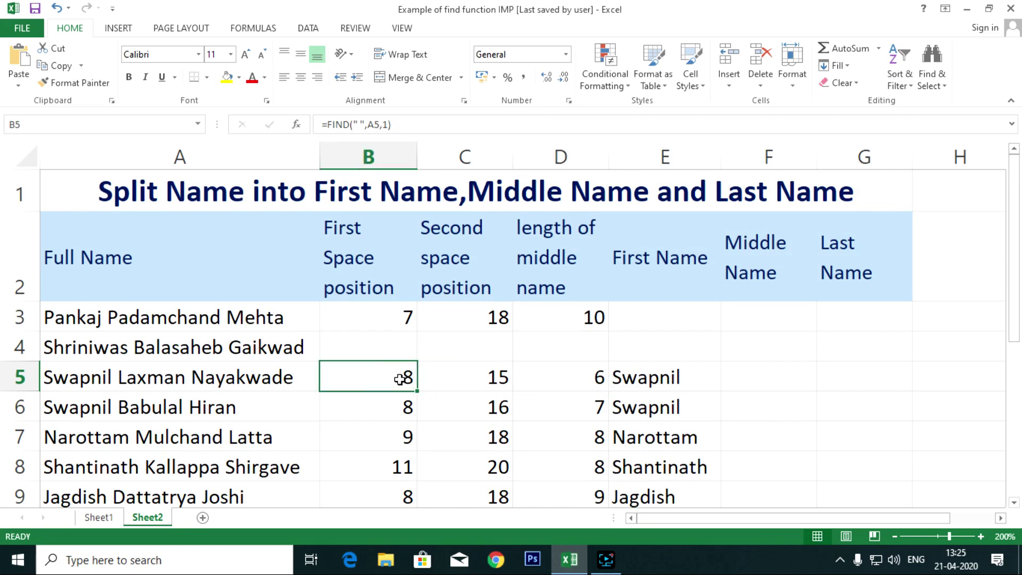
{"action": "left_click", "coordinate": [481, 381]}
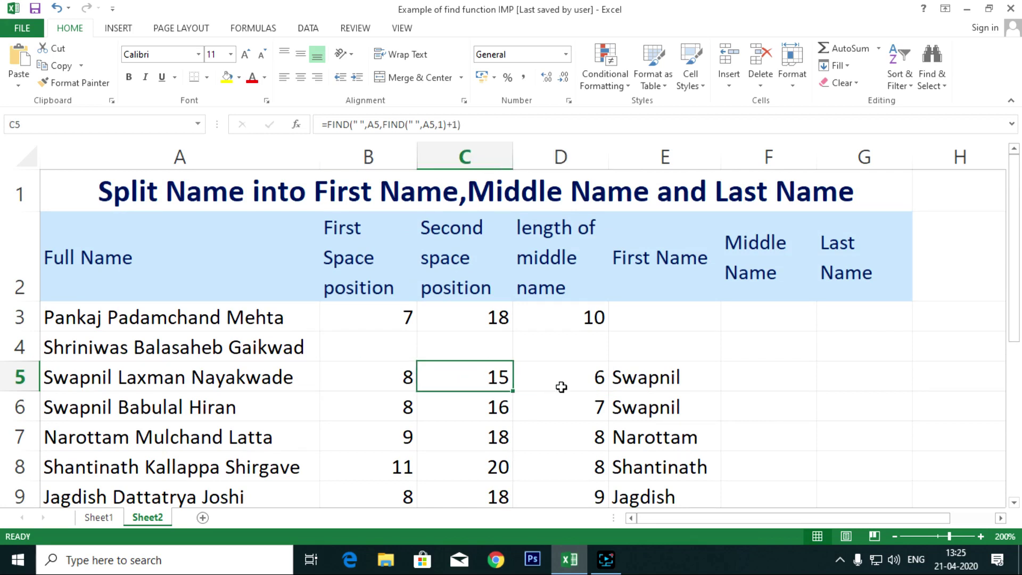
{"action": "left_click", "coordinate": [570, 371]}
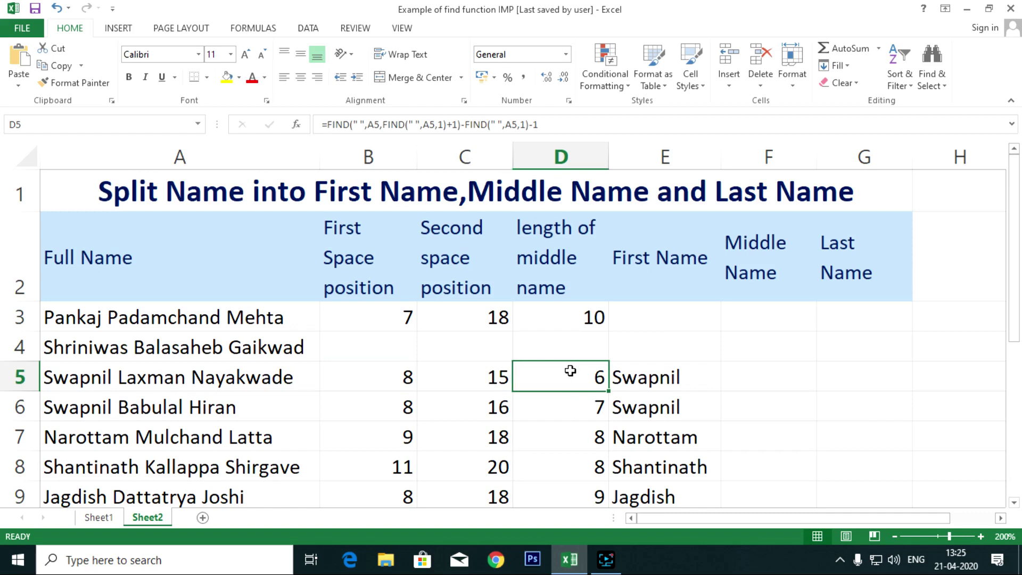
{"action": "double_click", "coordinate": [570, 371]}
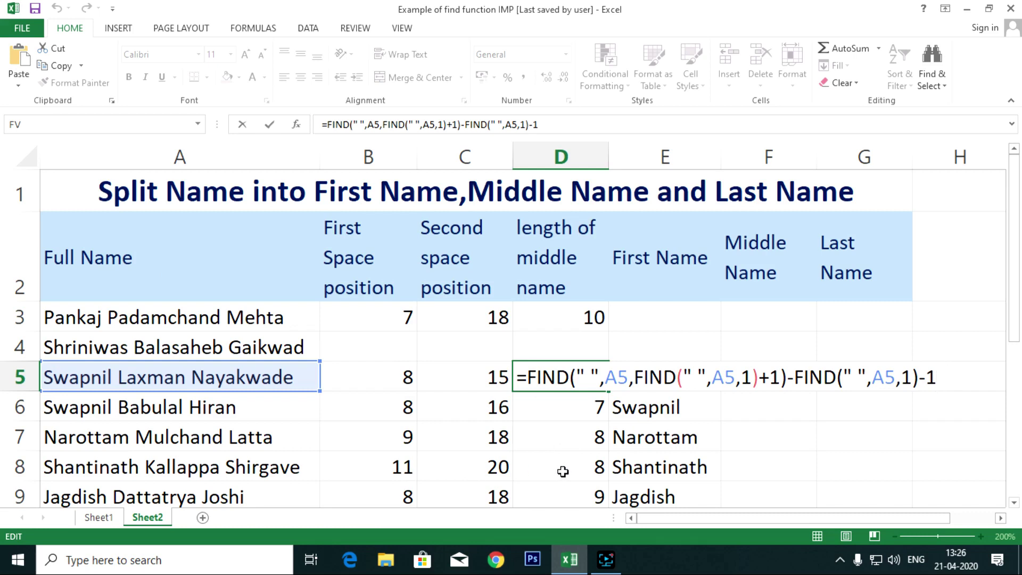
Step: Draft =MID(A5,FIND(" ",A5,1)+1,D5 in F5, then cancel it
{"action": "left_click", "coordinate": [756, 470]}
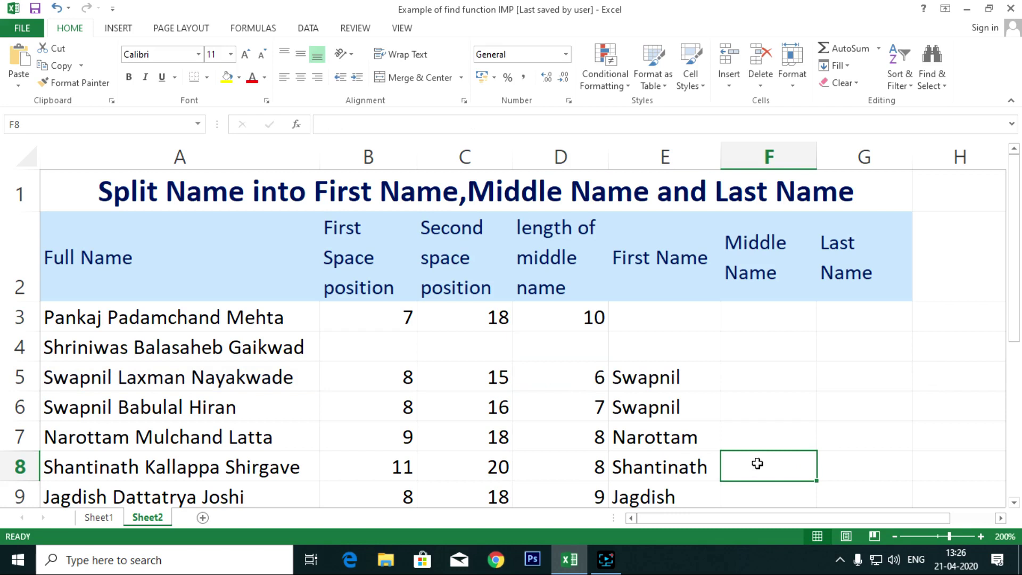
{"action": "key", "text": "Up"}
{"action": "key", "text": "Up"}
{"action": "key", "text": "Up"}
{"action": "type", "text": "=mid("}
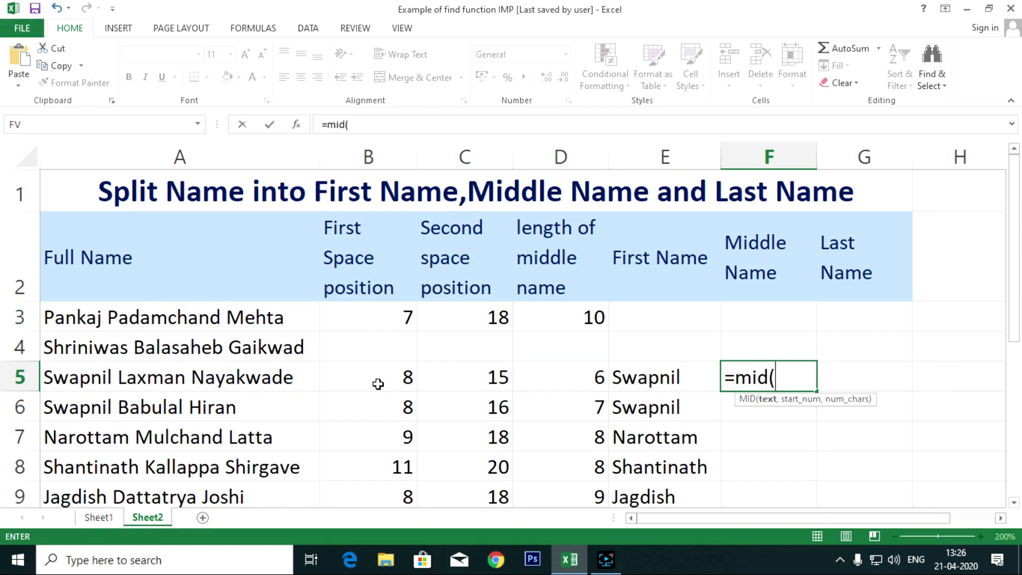
{"action": "left_click", "coordinate": [221, 383]}
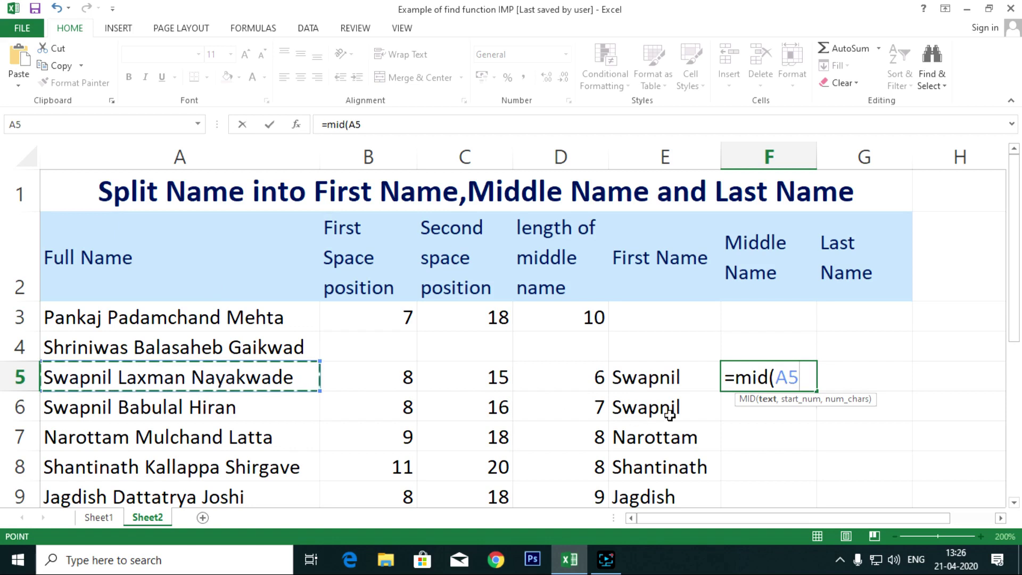
{"action": "type", "text": ","}
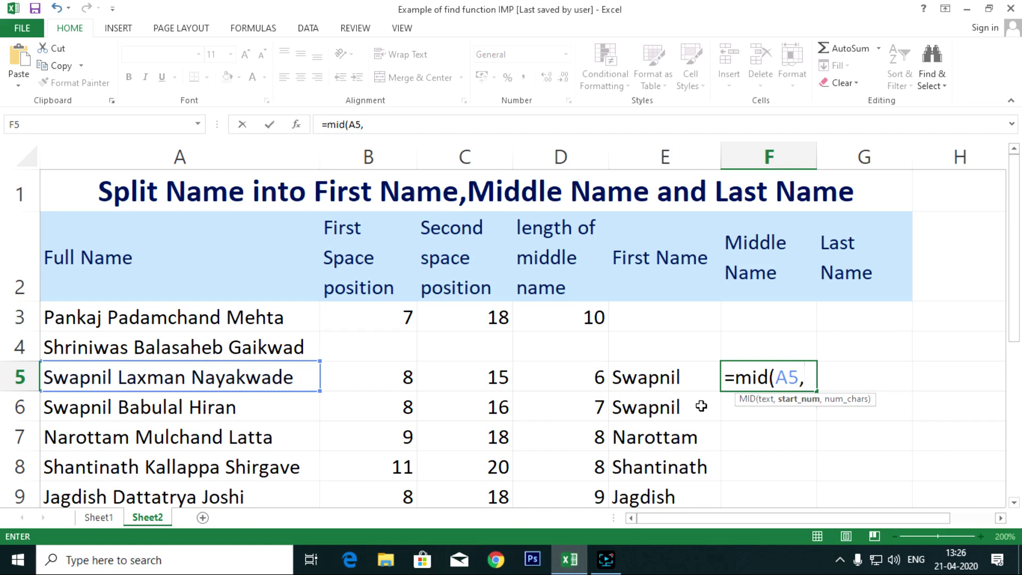
{"action": "type", "text": "fi"}
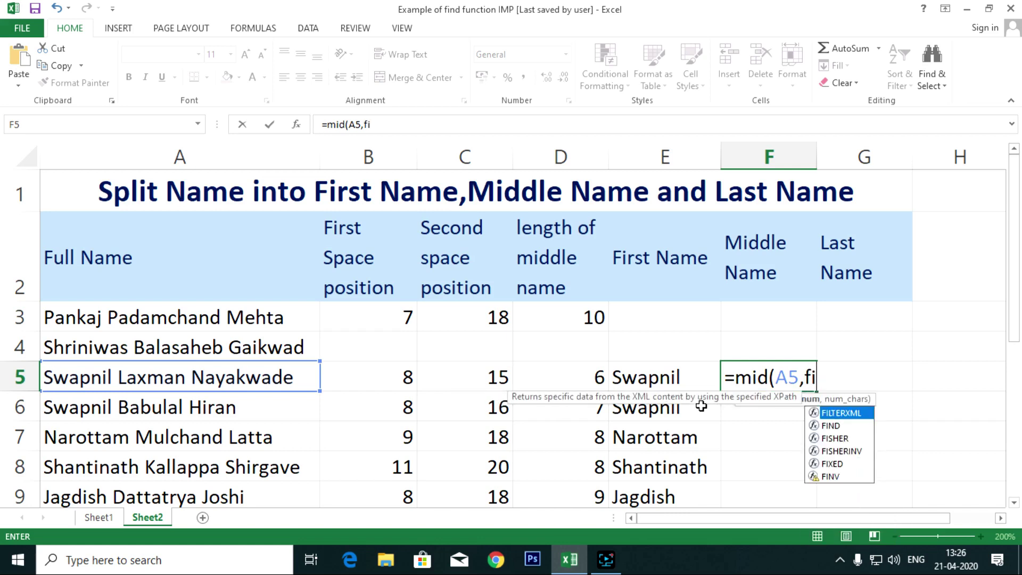
{"action": "type", "text": "nd(\" \",a"}
{"action": "type", "text": "5,1"}
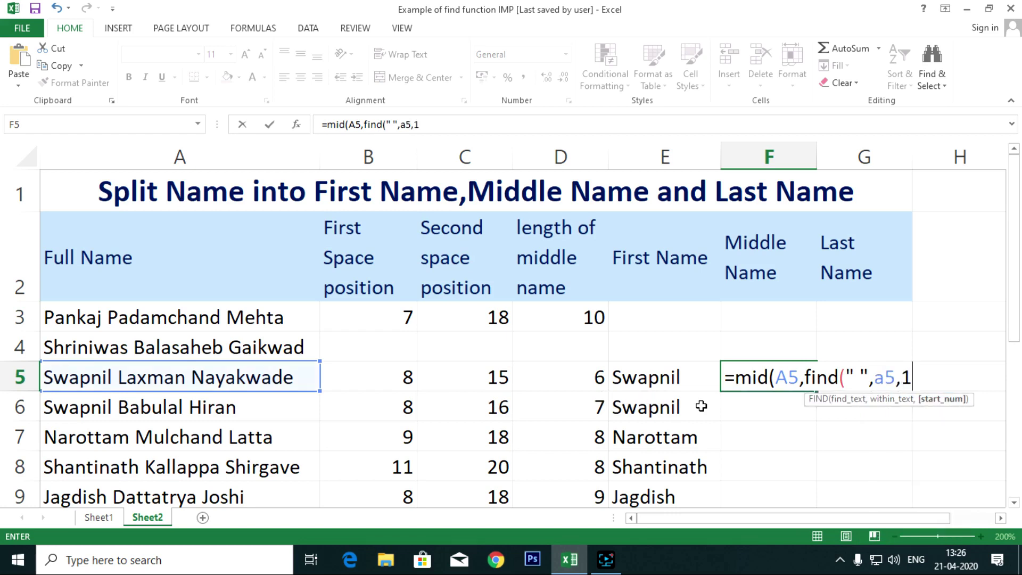
{"action": "type", "text": ")"}
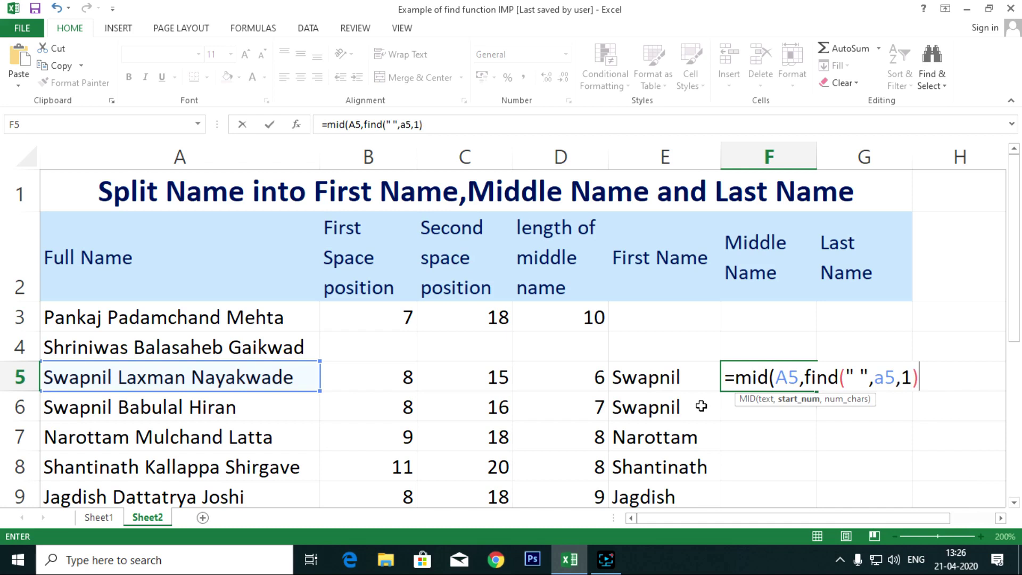
{"action": "type", "text": "+1"}
{"action": "type", "text": ","}
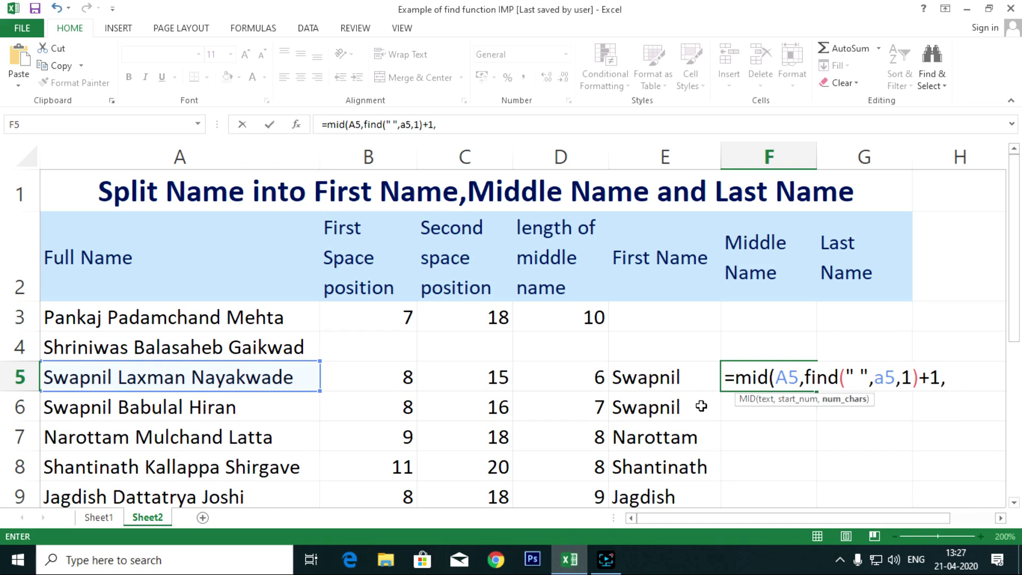
{"action": "left_click", "coordinate": [554, 377]}
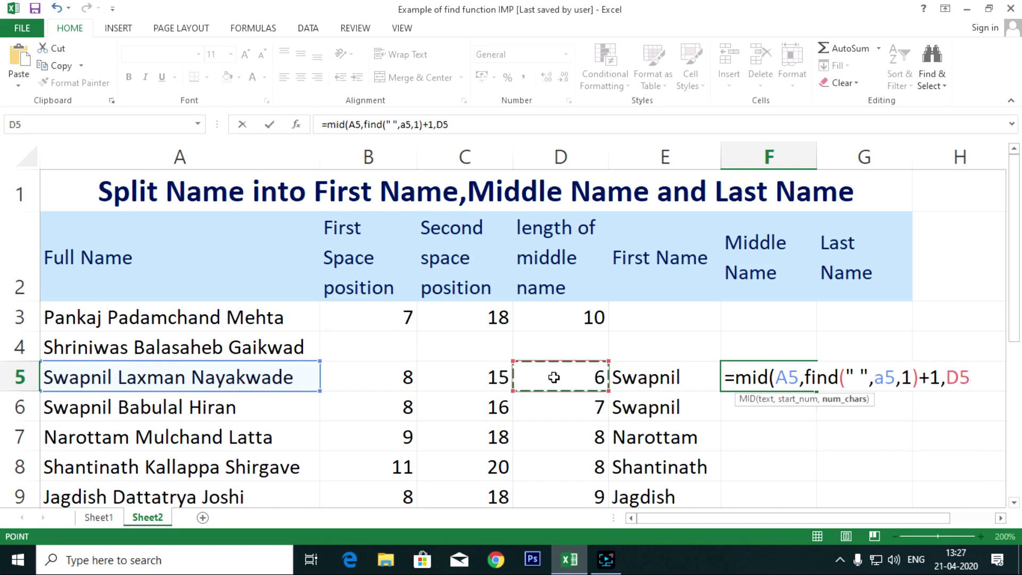
{"action": "key", "text": "Escape"}
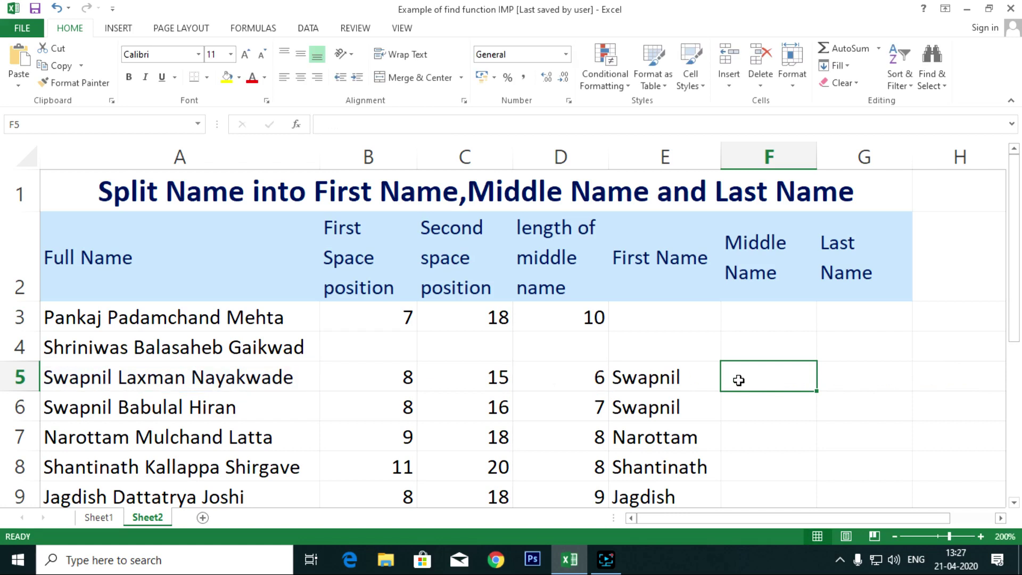
Step: Enter '=mid(a5,find(" ",a5,1)+1, in F5 as plain text with a leading apostrophe
{"action": "type", "text": "'-"}
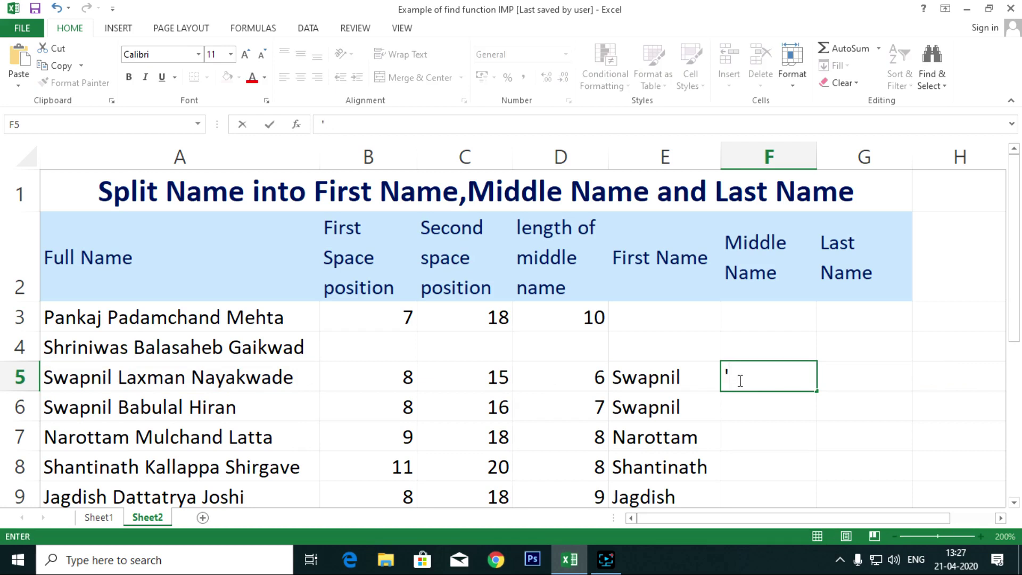
{"action": "type", "text": "="}
{"action": "type", "text": "mid("}
{"action": "left_click", "coordinate": [72, 377]}
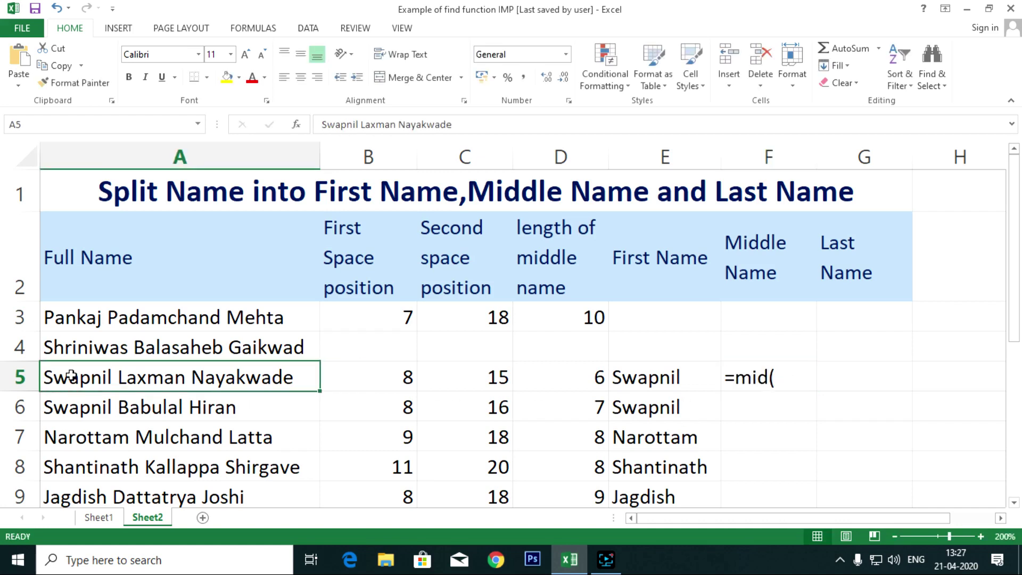
{"action": "left_click", "coordinate": [783, 378]}
{"action": "double_click", "coordinate": [786, 379]}
{"action": "type", "text": "a5,"}
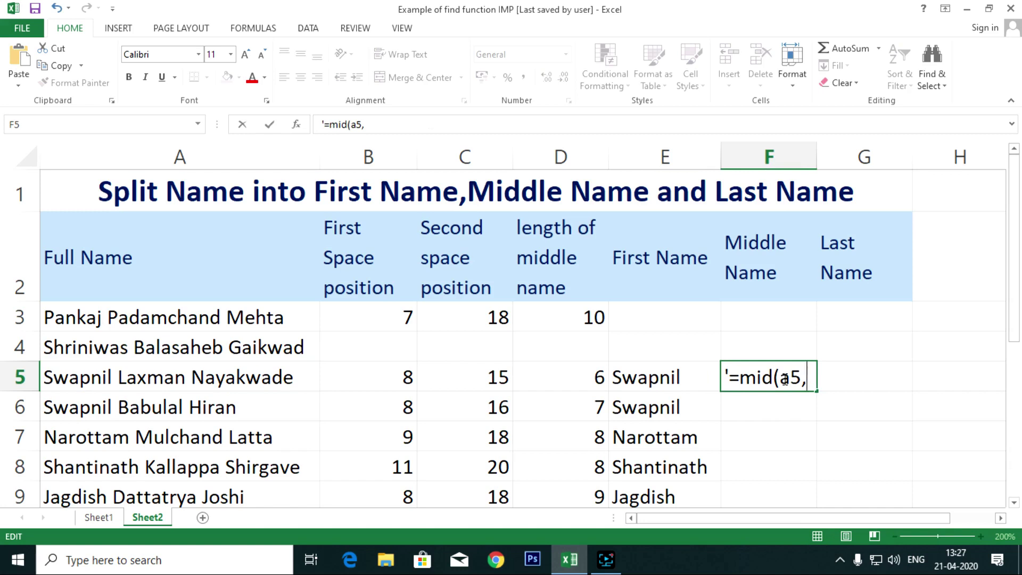
{"action": "type", "text": "find"}
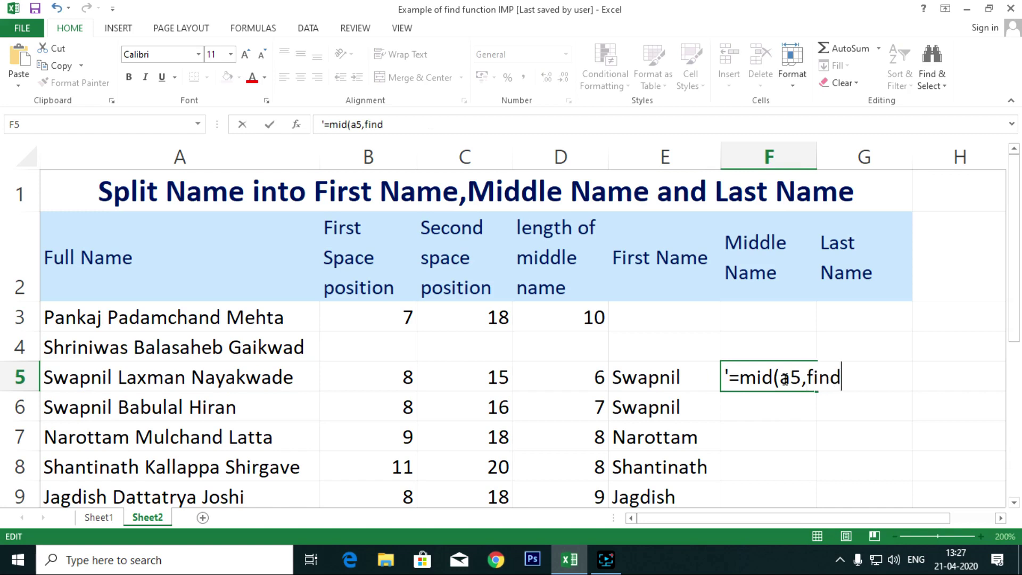
{"action": "type", "text": "(\" \",a5,1)"}
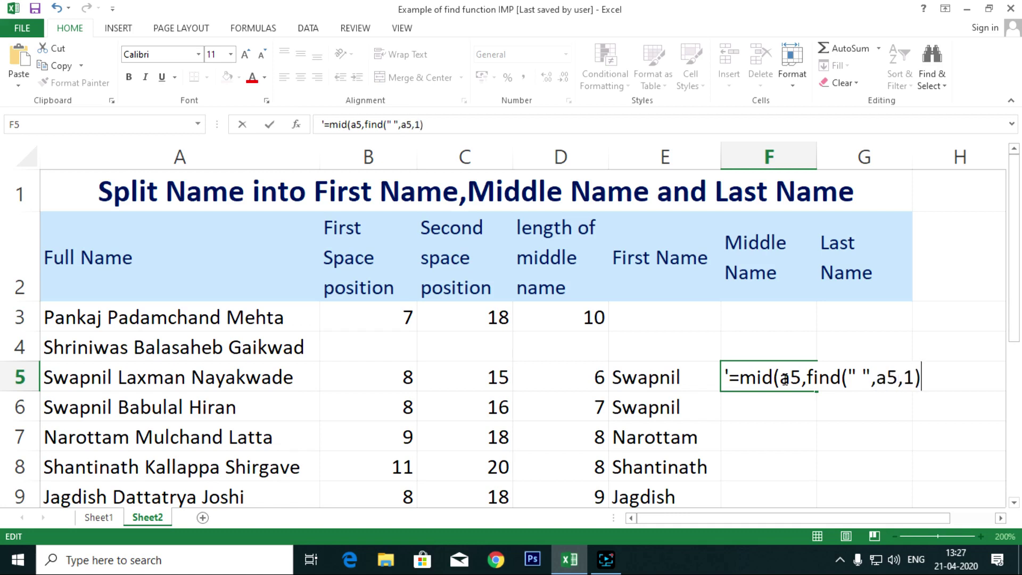
{"action": "type", "text": "+1"}
{"action": "type", "text": ","}
Step: Commit F5's text and copy the middle-name length expression from D5
{"action": "key", "text": "Return"}
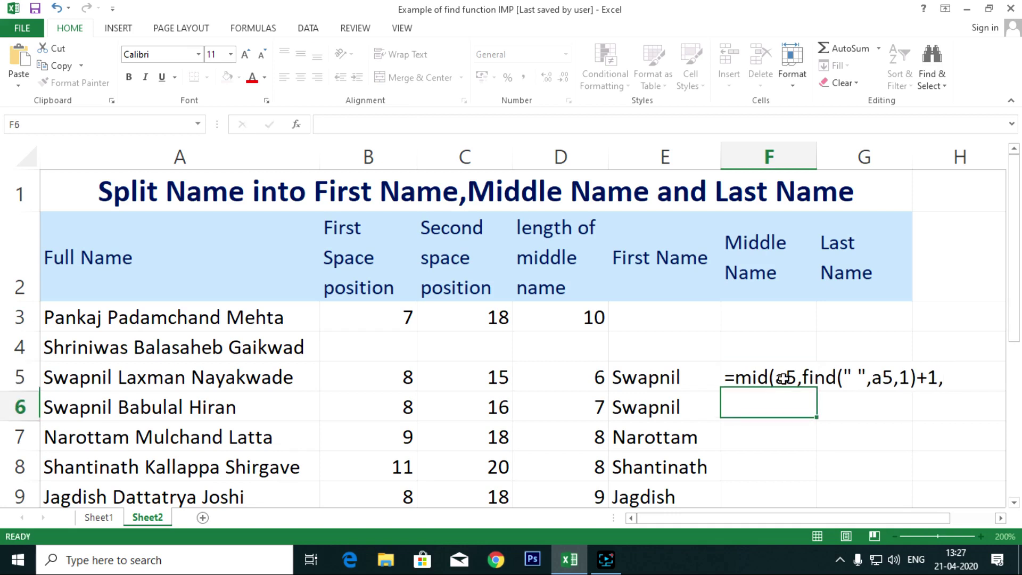
{"action": "key", "text": "Up"}
{"action": "key", "text": "Left"}
{"action": "key", "text": "Left"}
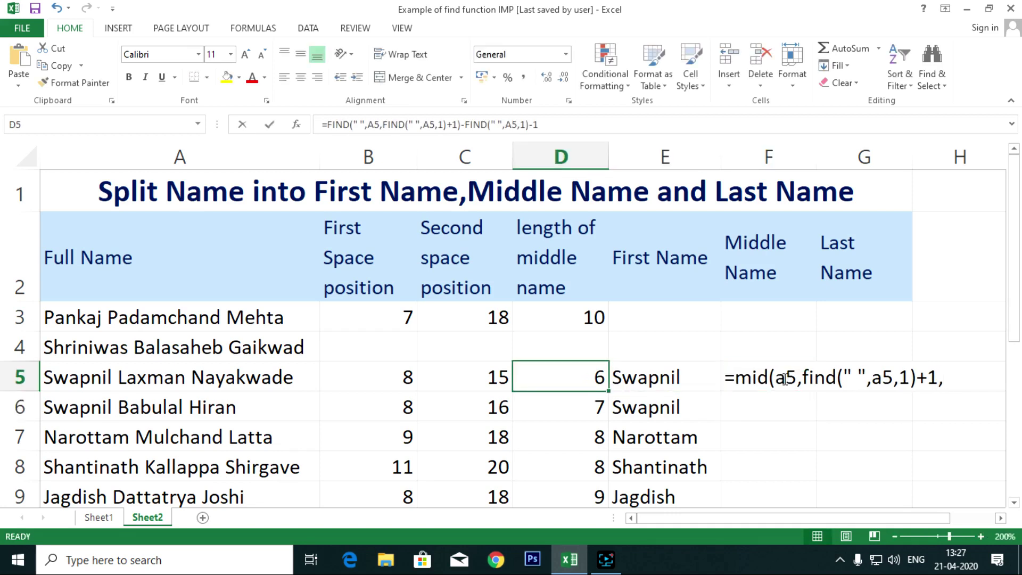
{"action": "key", "text": "F2"}
{"action": "key", "text": "shift+Home"}
{"action": "key", "text": "shift+Right"}
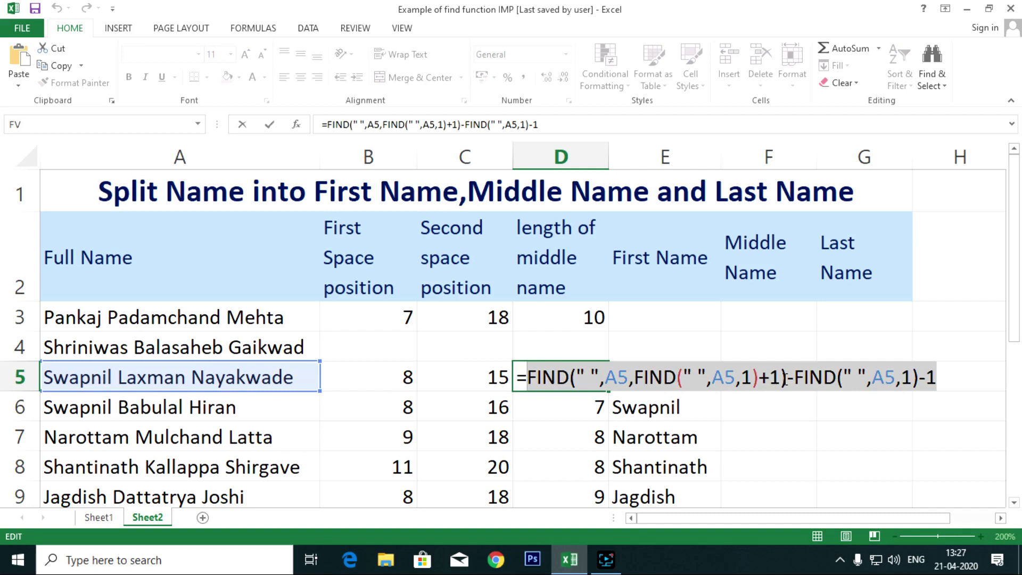
{"action": "key", "text": "Escape"}
Step: Append the copied length expression and a closing parenthesis to F5's formula text
{"action": "key", "text": "Right"}
{"action": "key", "text": "Right"}
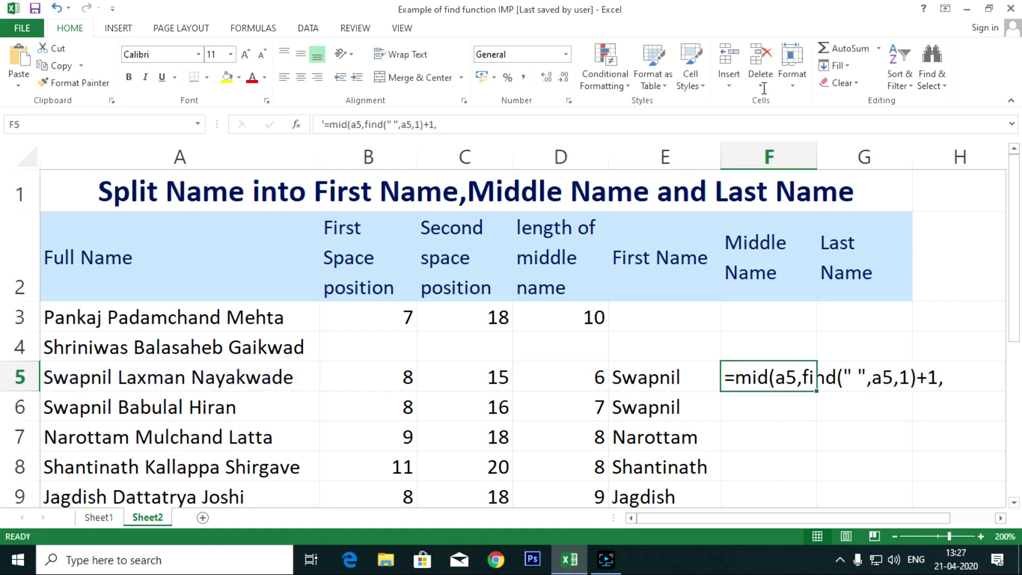
{"action": "left_click", "coordinate": [453, 128]}
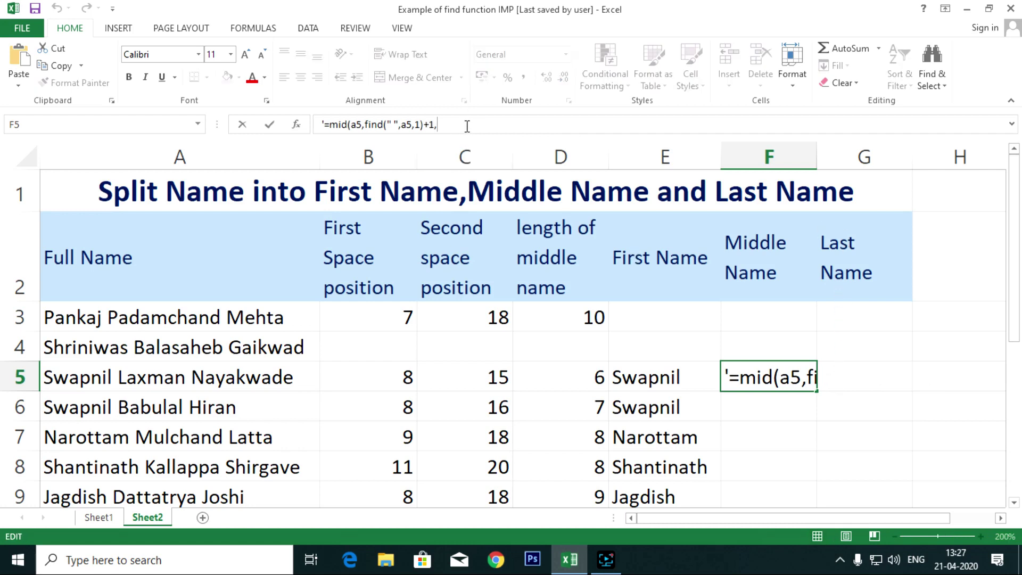
{"action": "key", "text": "ctrl+v"}
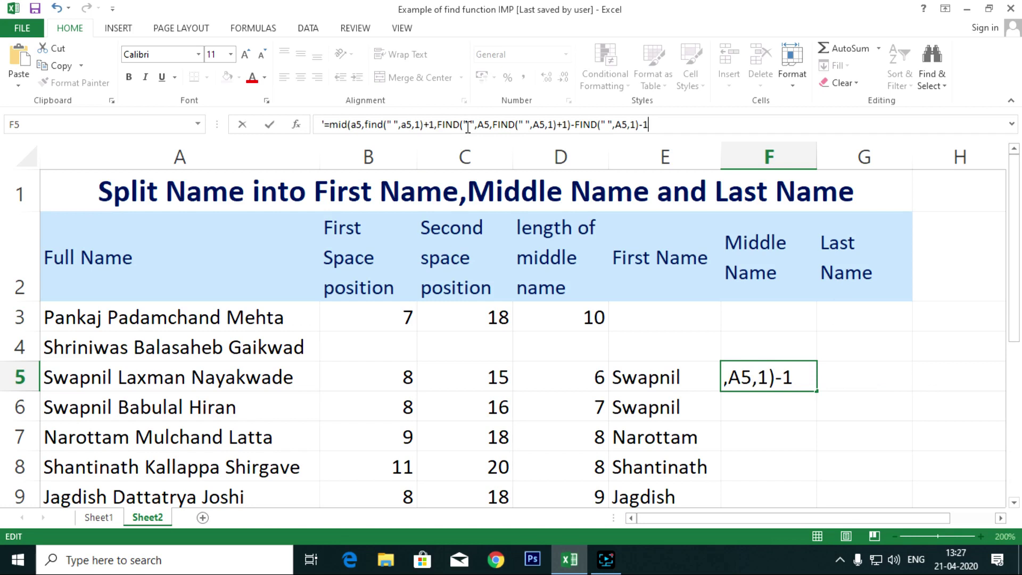
{"action": "type", "text": ")"}
{"action": "key", "text": "Return"}
{"action": "key", "text": "Up"}
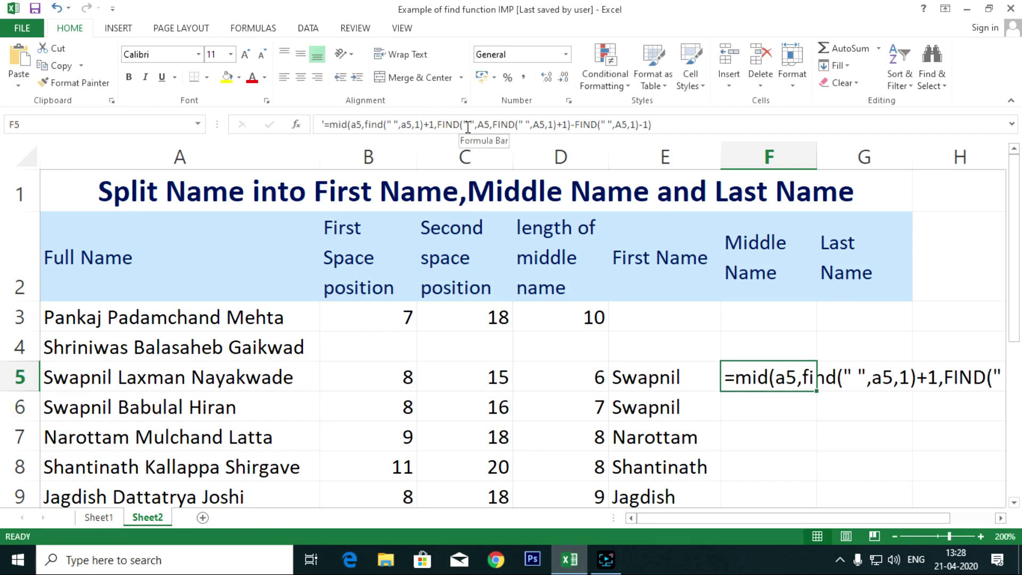
Step: Delete F5's leading apostrophe so the MID formula returns row 5's middle name
{"action": "left_click", "coordinate": [467, 126]}
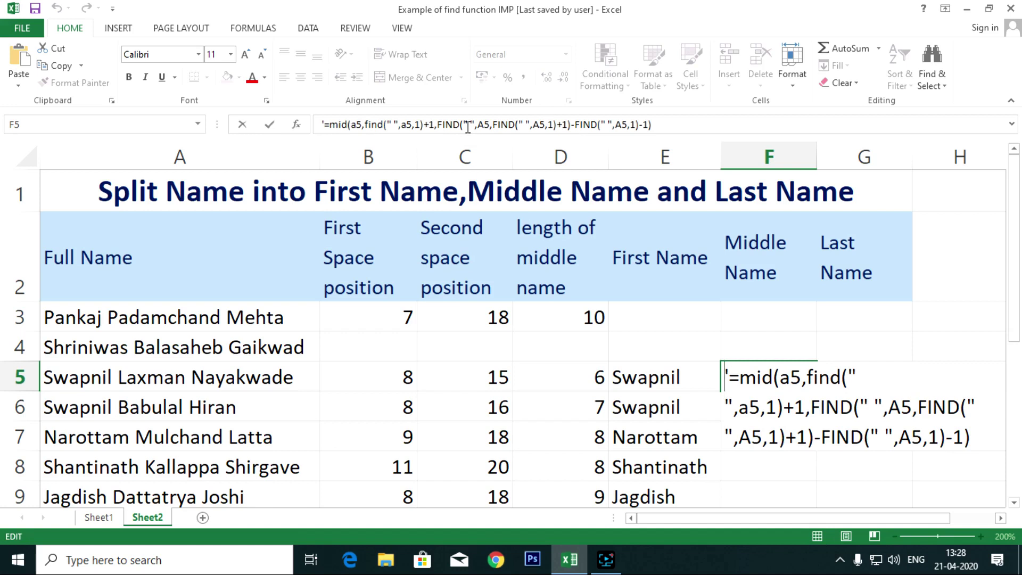
{"action": "key", "text": "Delete"}
{"action": "key", "text": "Return"}
{"action": "key", "text": "Up"}
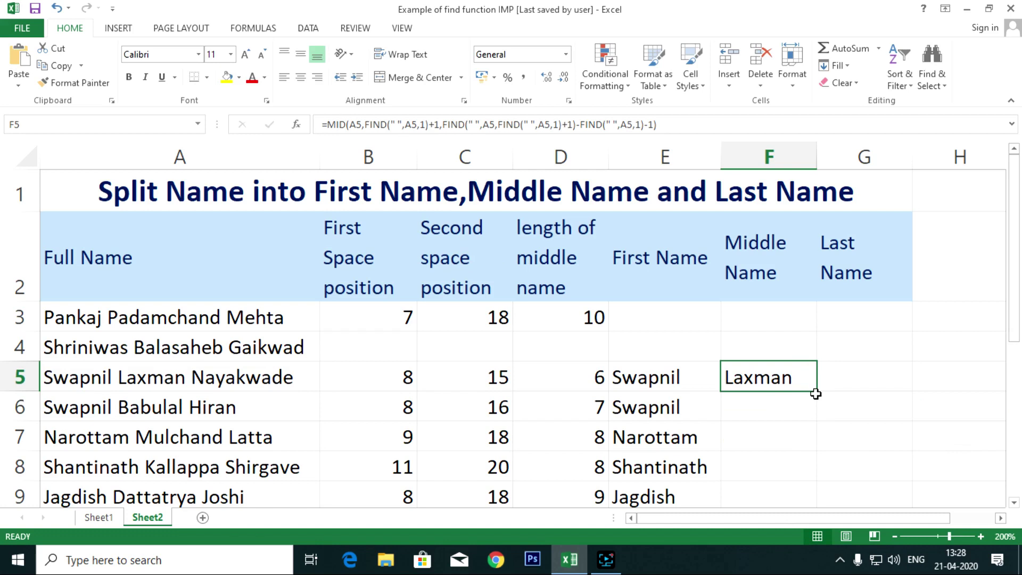
Step: Drag F5's MID formula down to F10 so all six middle names appear
{"action": "mouse_move", "coordinate": [815, 394]}
{"action": "left_mouse_down"}
{"action": "mouse_move", "coordinate": [800, 433]}
{"action": "mouse_move", "coordinate": [798, 408]}
{"action": "left_mouse_up"}
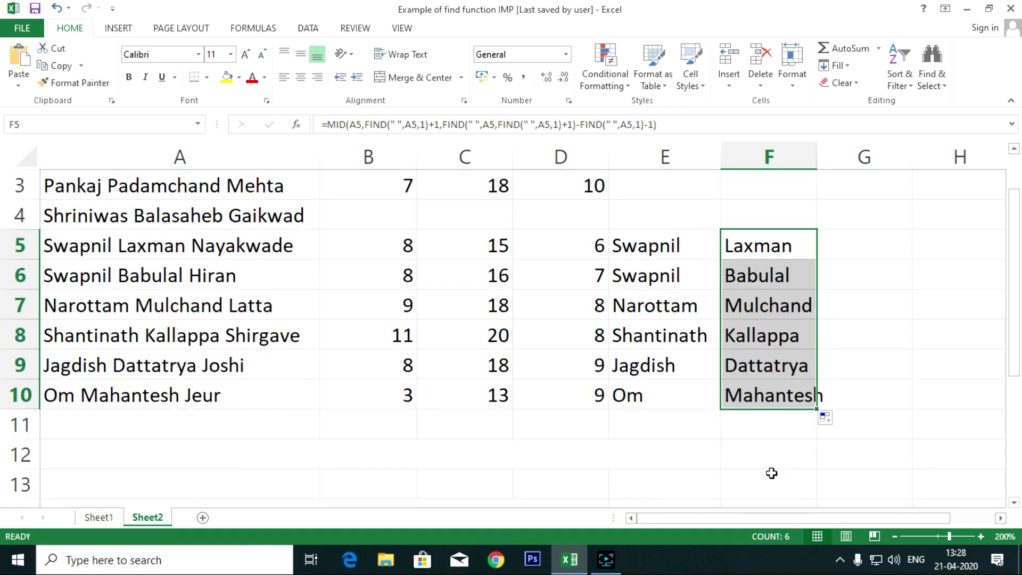
{"action": "left_click", "coordinate": [768, 246]}
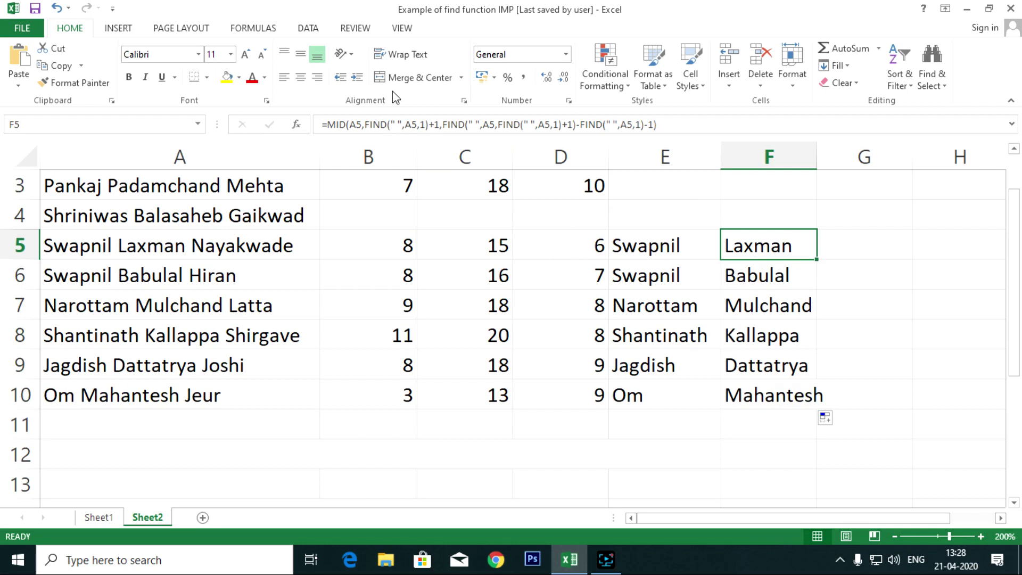
Step: Evaluate F5's middle-name formula step by step until the start position resolves to 9
{"action": "left_click", "coordinate": [254, 29]}
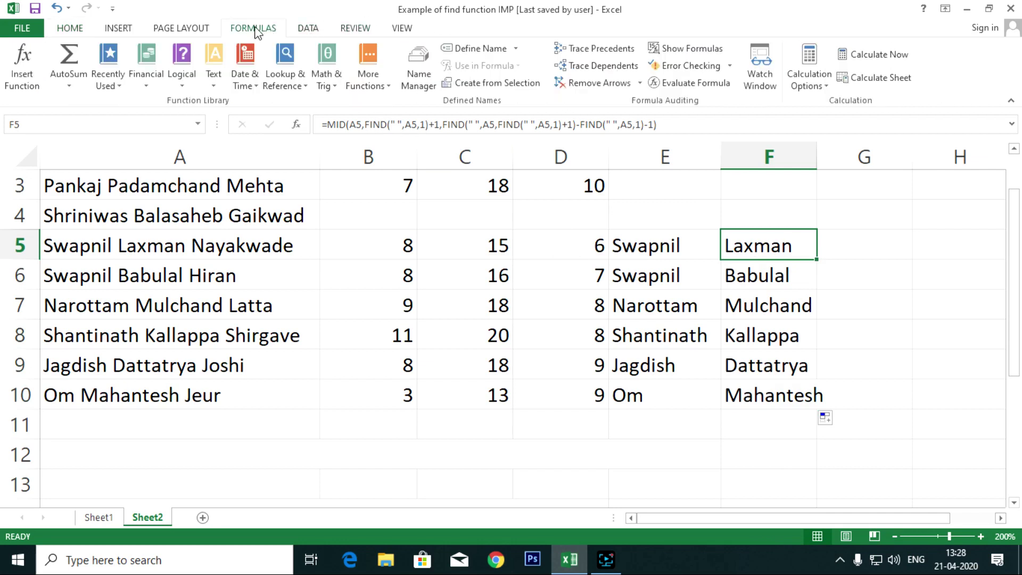
{"action": "left_click", "coordinate": [676, 87]}
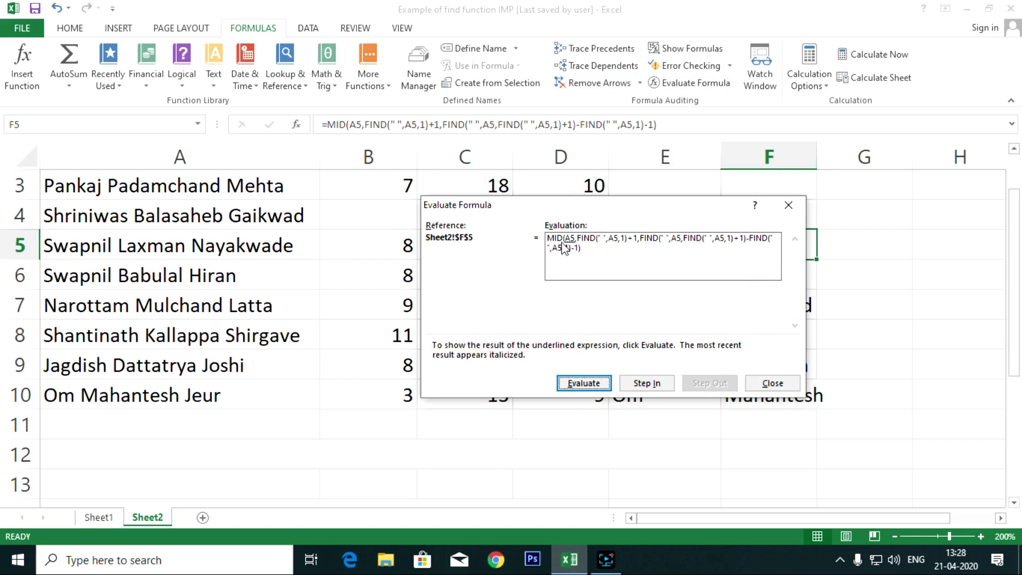
{"action": "left_click", "coordinate": [588, 384]}
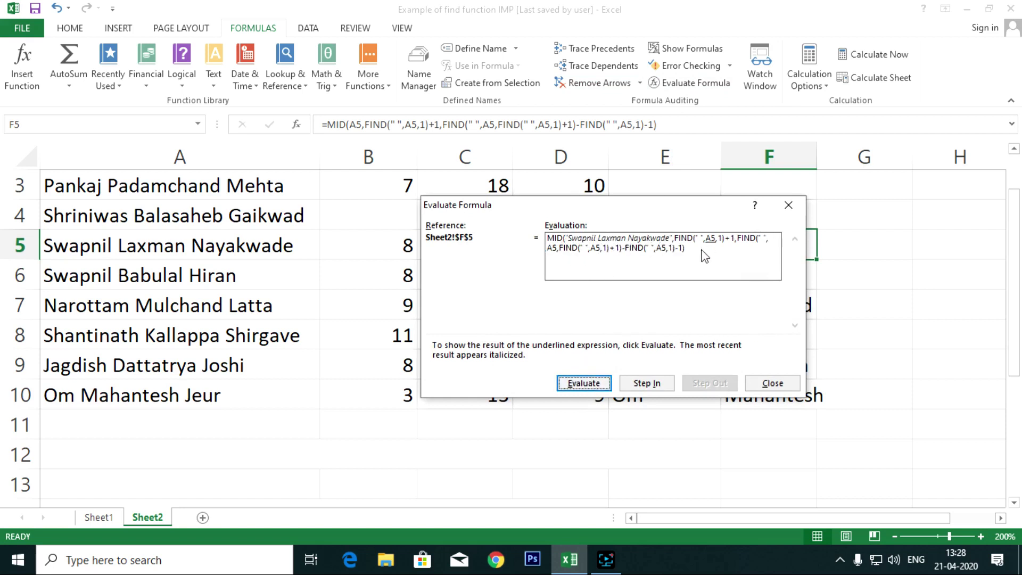
{"action": "left_click", "coordinate": [593, 384]}
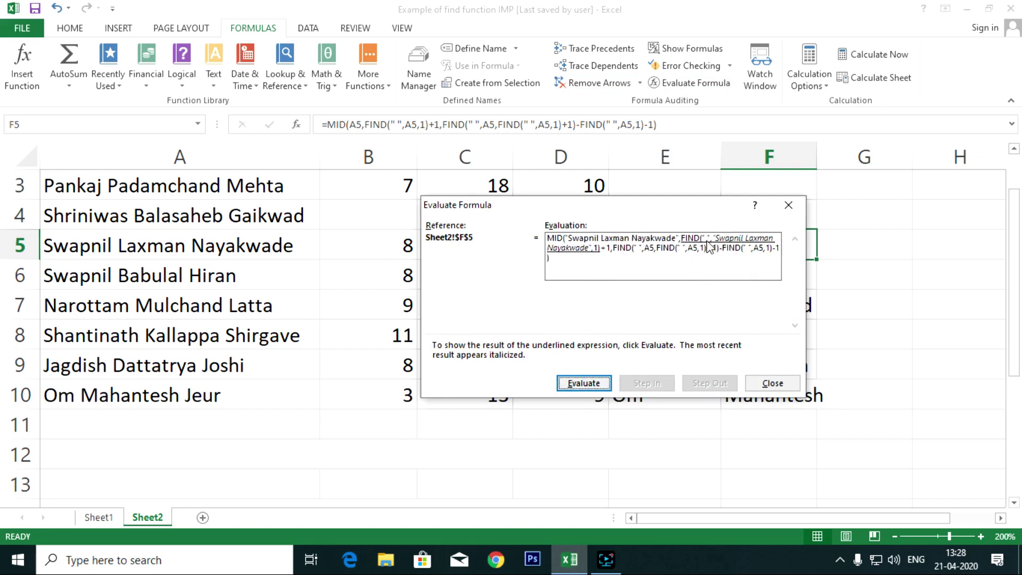
{"action": "left_click", "coordinate": [593, 383]}
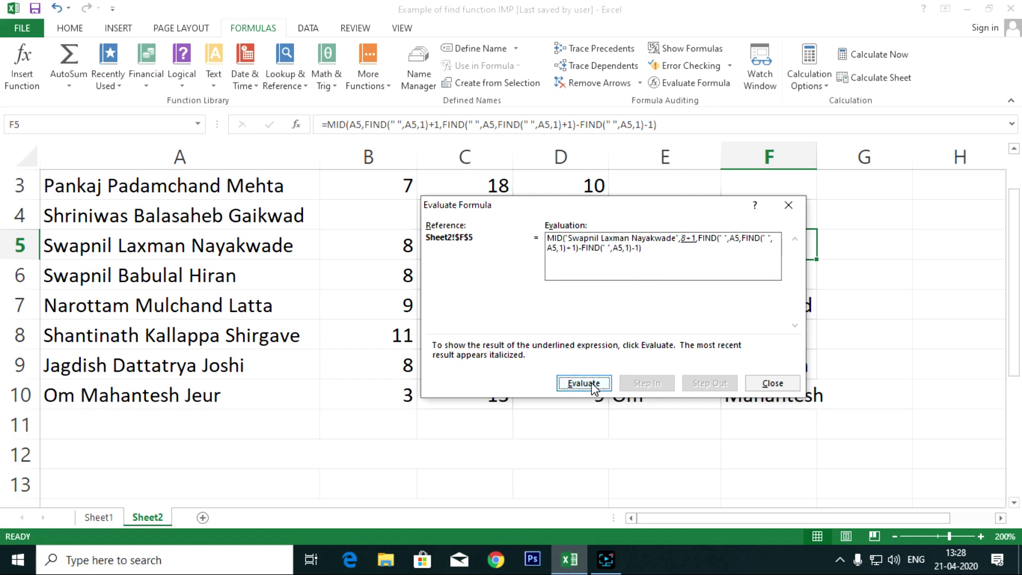
{"action": "left_click", "coordinate": [594, 387]}
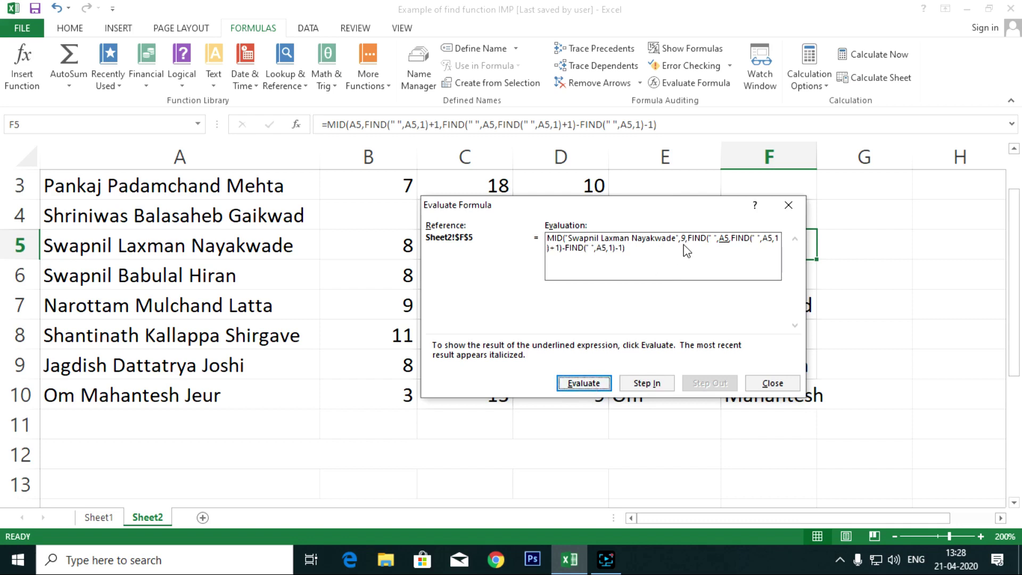
Step: Continue evaluating through space positions 8 and 15 and length 6 to the result Laxman
{"action": "left_click", "coordinate": [595, 384]}
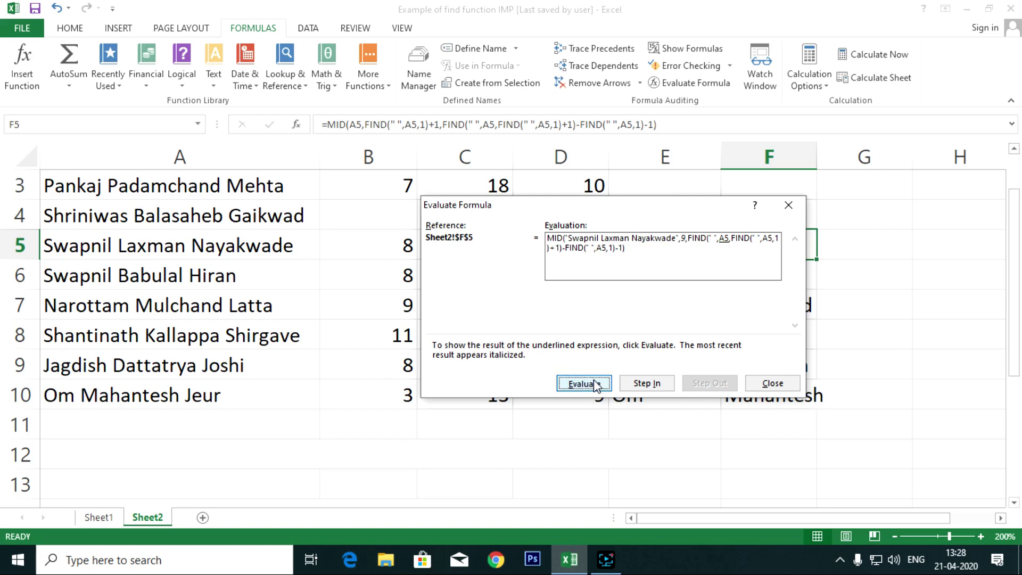
{"action": "left_click", "coordinate": [595, 384]}
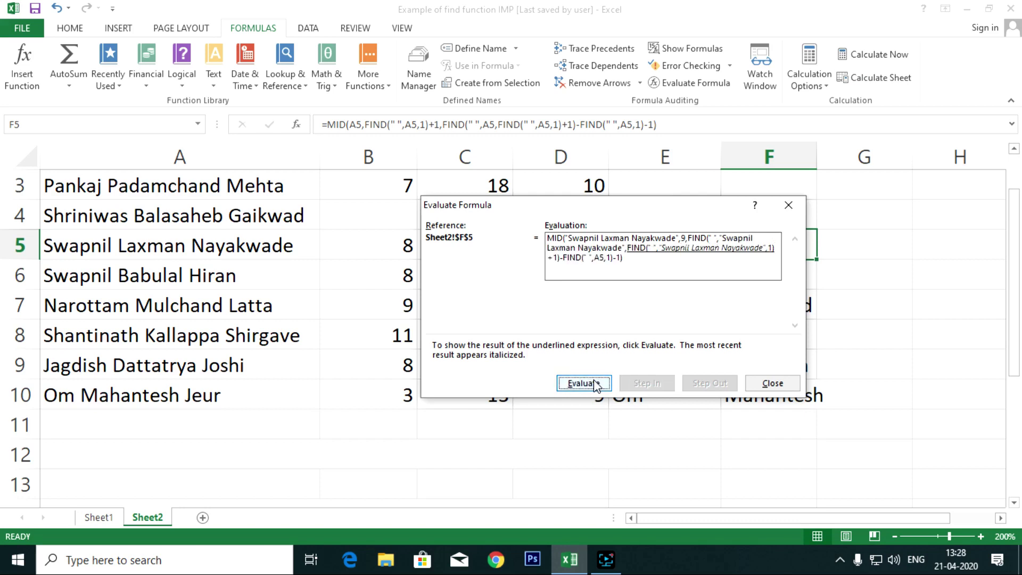
{"action": "left_click", "coordinate": [596, 385]}
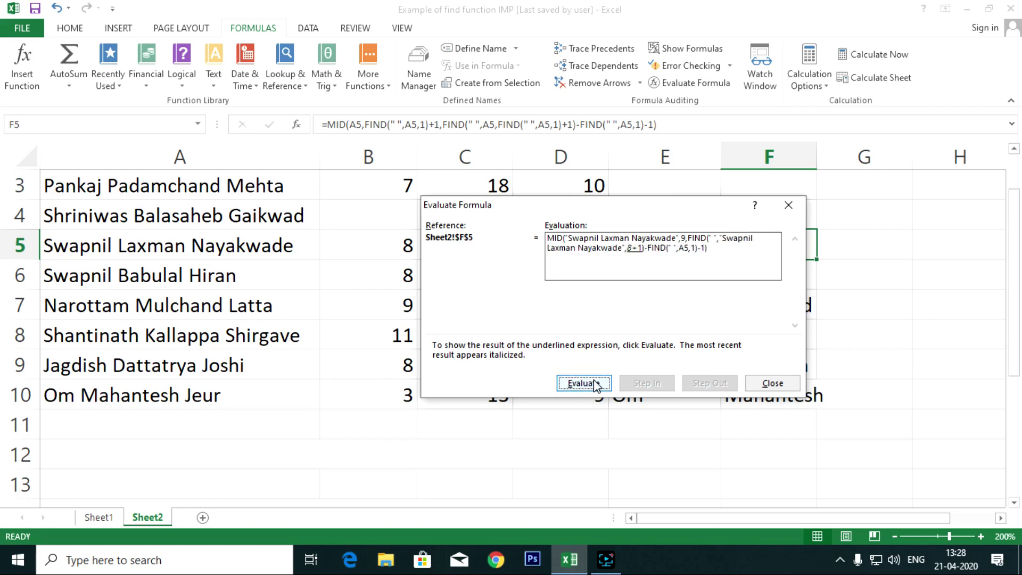
{"action": "left_click", "coordinate": [596, 384]}
{"action": "left_click", "coordinate": [596, 385]}
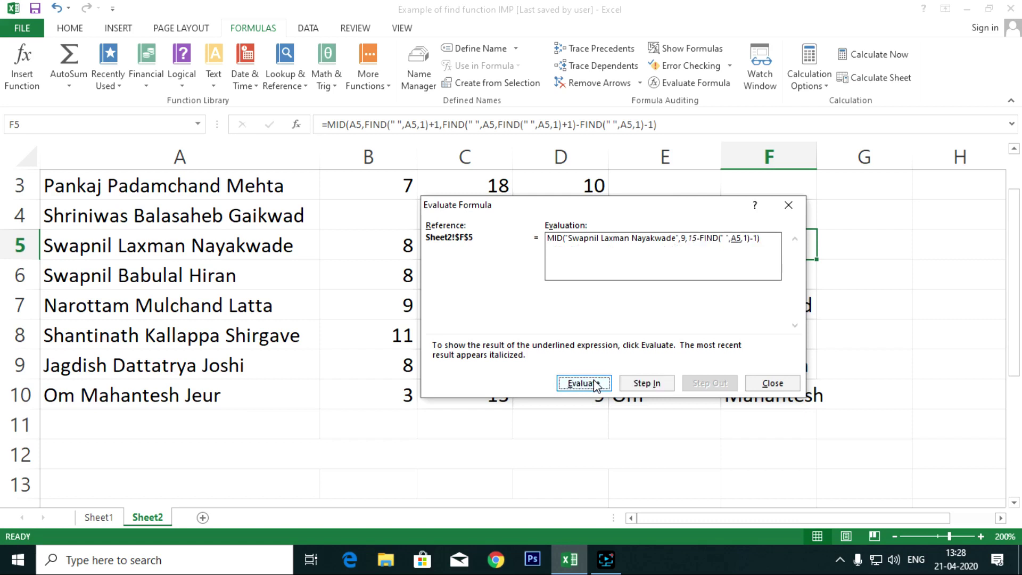
{"action": "left_click", "coordinate": [596, 384]}
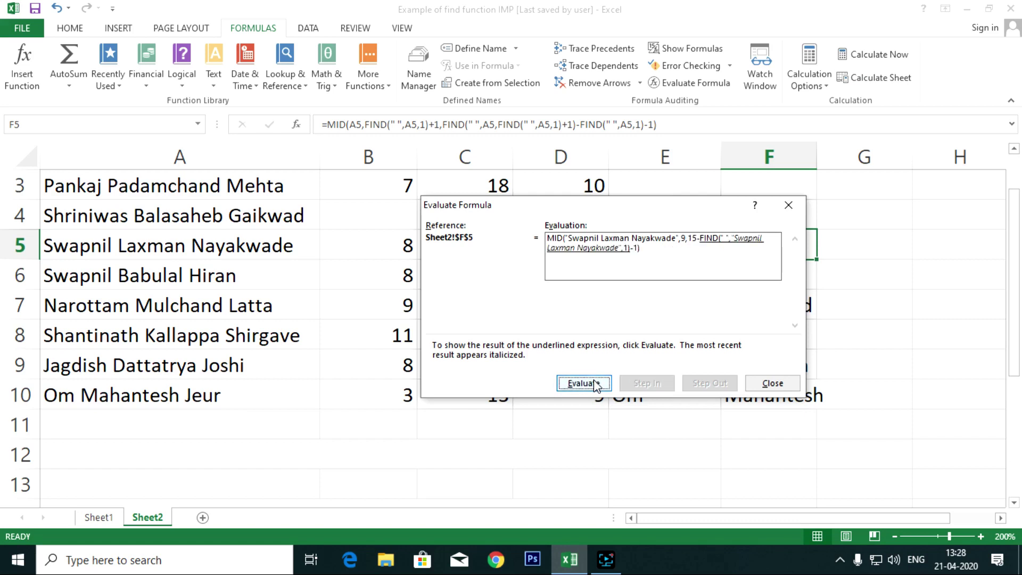
{"action": "left_click", "coordinate": [597, 385]}
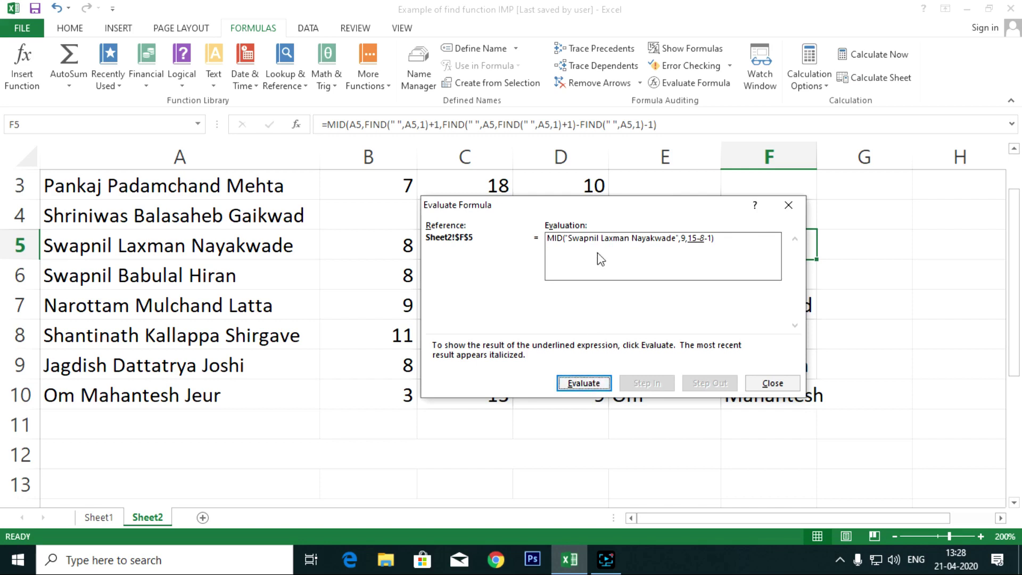
{"action": "mouse_move", "coordinate": [605, 211]}
{"action": "left_mouse_down"}
{"action": "mouse_move", "coordinate": [745, 253]}
{"action": "mouse_move", "coordinate": [751, 243]}
{"action": "left_mouse_up"}
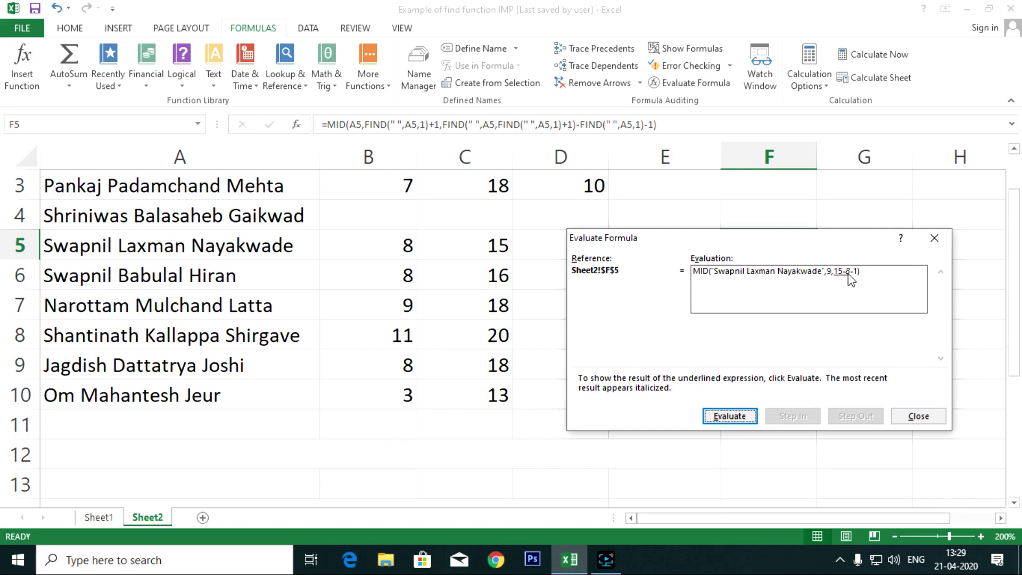
{"action": "left_click", "coordinate": [744, 418]}
{"action": "left_click", "coordinate": [744, 418]}
{"action": "left_click", "coordinate": [744, 418]}
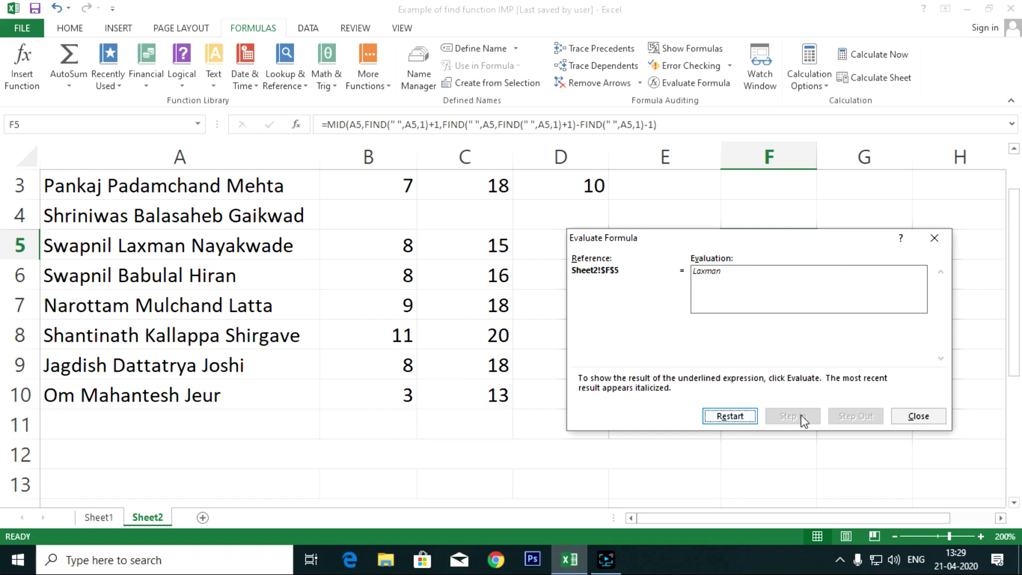
{"action": "left_click", "coordinate": [914, 416]}
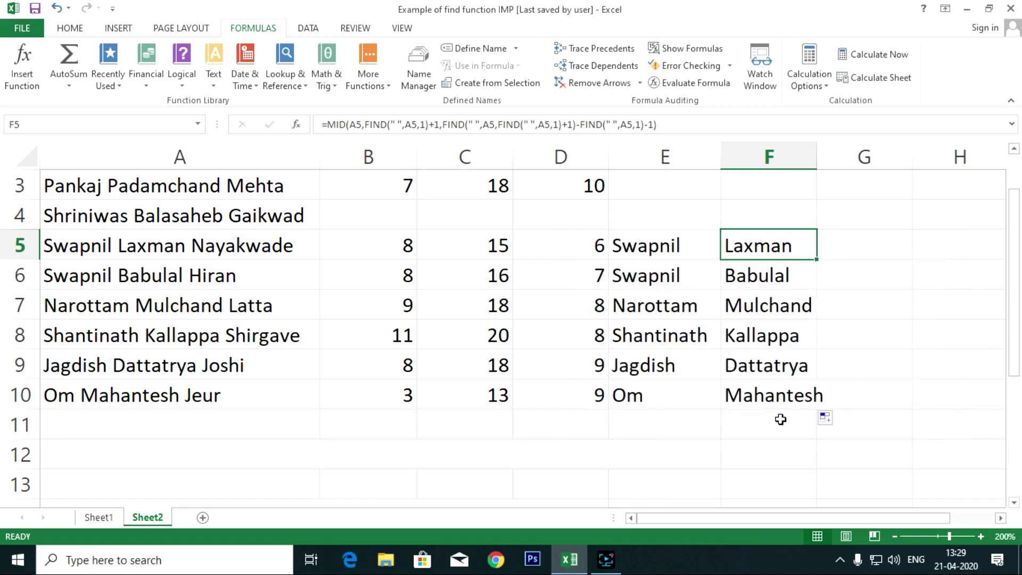
Step: Review F5's middle-name formula in the cell and leave it unchanged
{"action": "double_click", "coordinate": [777, 245]}
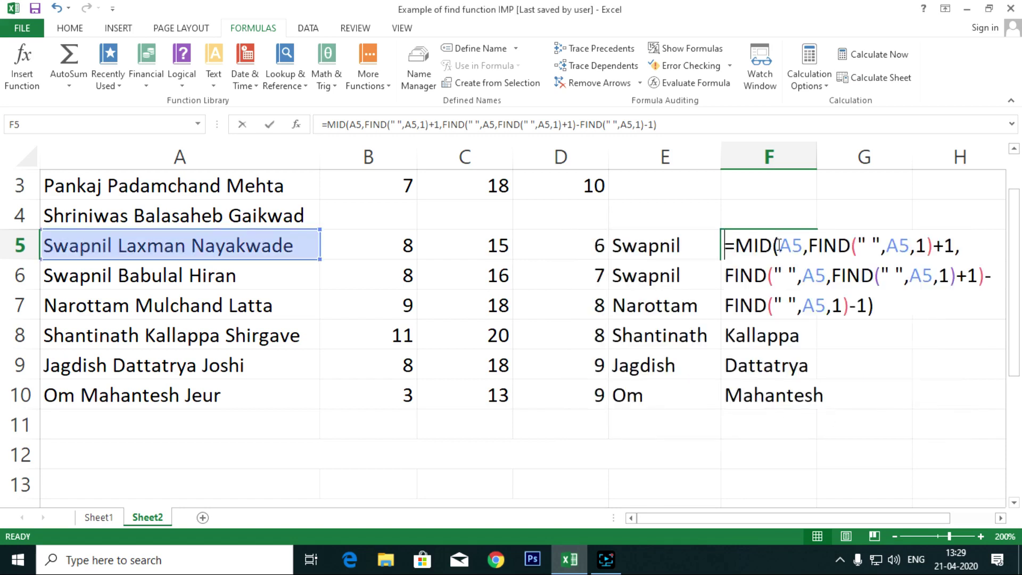
{"action": "key", "text": "Return"}
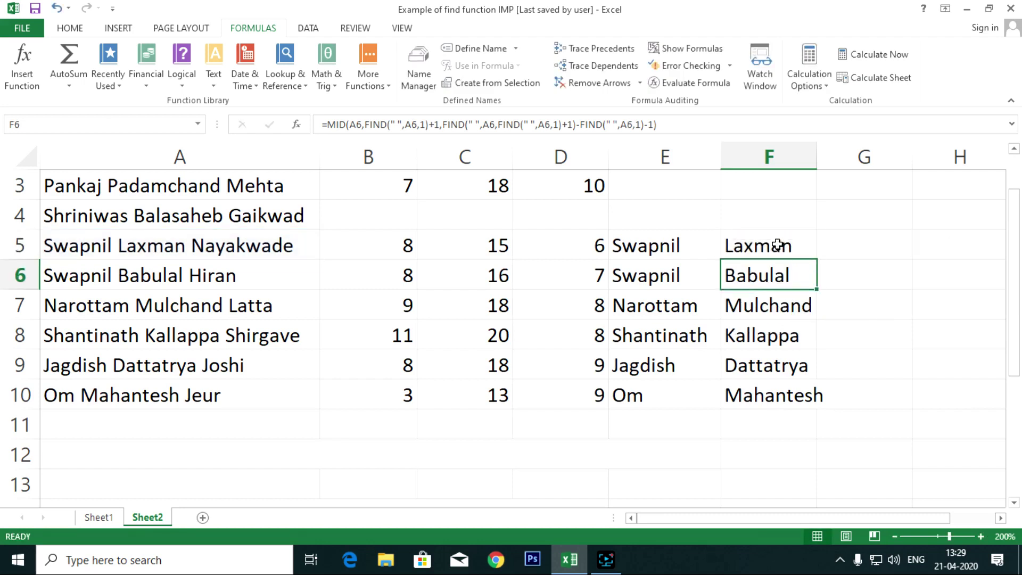
{"action": "left_click", "coordinate": [777, 245]}
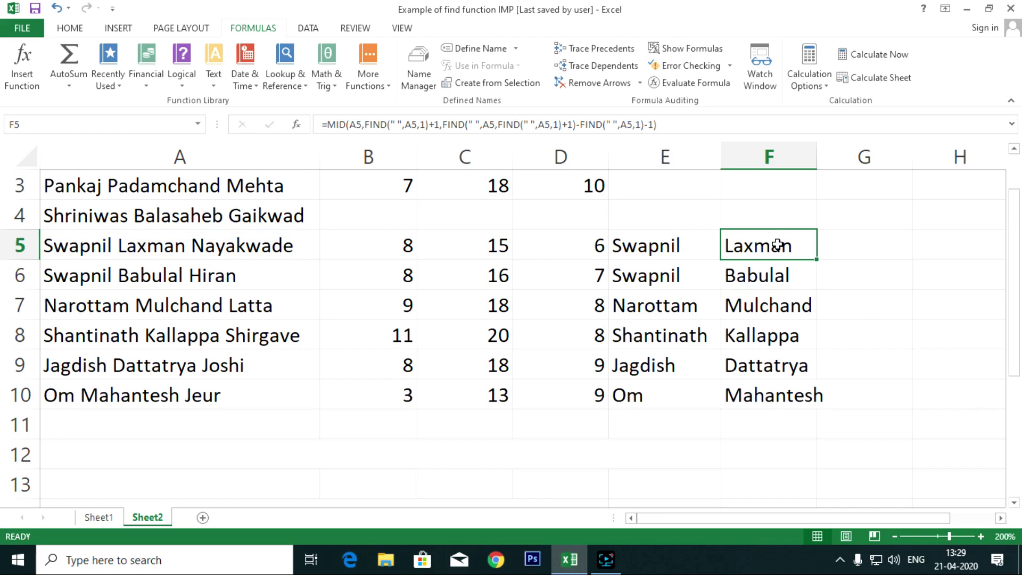
{"action": "key", "text": "F2"}
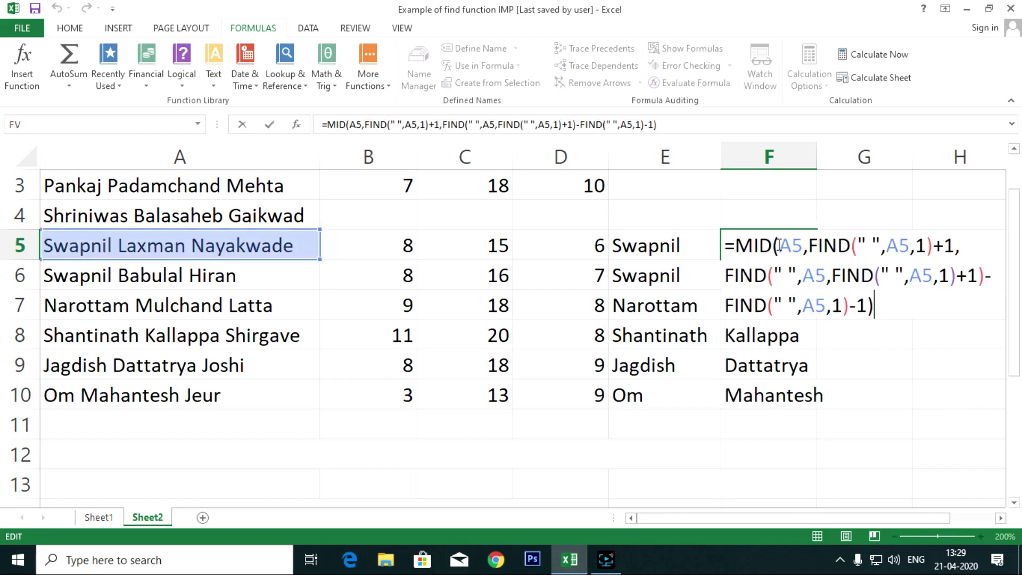
{"action": "key", "text": "Escape"}
{"action": "key", "text": "F2"}
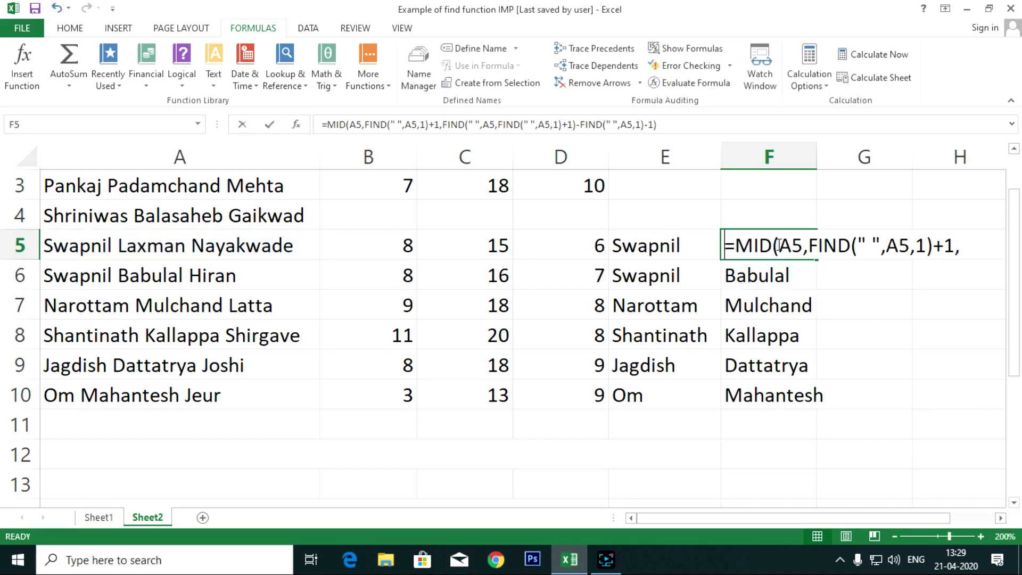
{"action": "type", "text": "0"}
{"action": "key", "text": "Escape"}
{"action": "key", "text": "Right"}
{"action": "key", "text": "Right"}
{"action": "key", "text": "Right"}
{"action": "key", "text": "Right"}
{"action": "key", "text": "Right"}
{"action": "key", "text": "Left"}
{"action": "key", "text": "Left"}
{"action": "key", "text": "Left"}
{"action": "key", "text": "Left"}
{"action": "key", "text": "Left"}
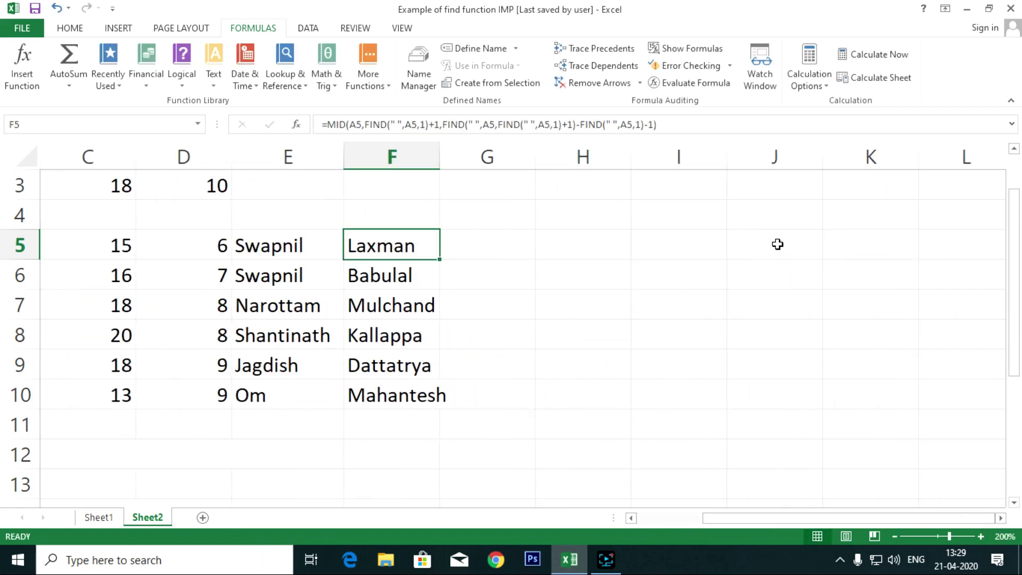
{"action": "key", "text": "F2"}
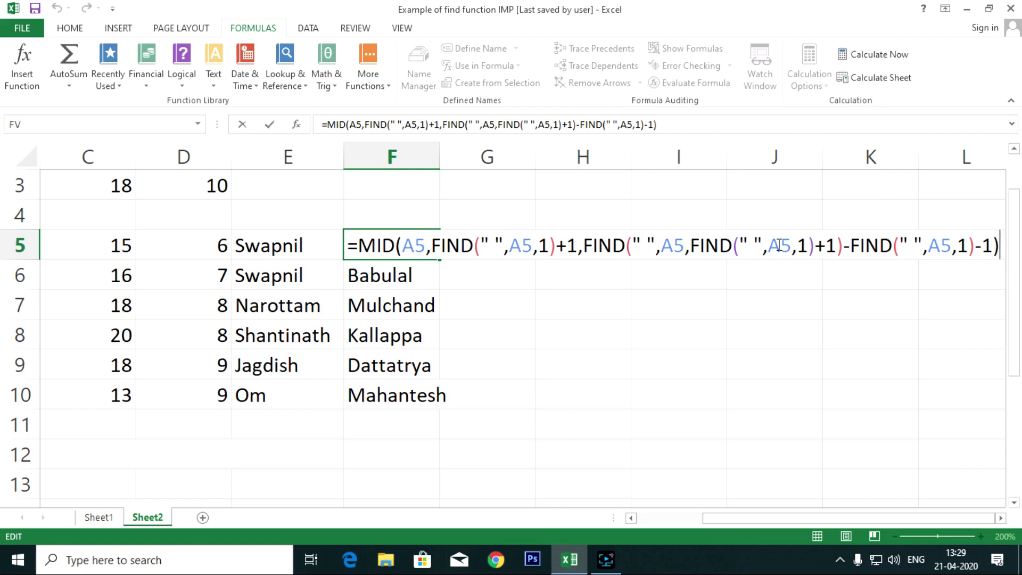
{"action": "key", "text": "Return"}
{"action": "key", "text": "Up"}
Step: Select C5's entire second-space FIND formula in the formula bar, then pick G5
{"action": "key", "text": "Left"}
{"action": "key", "text": "Left"}
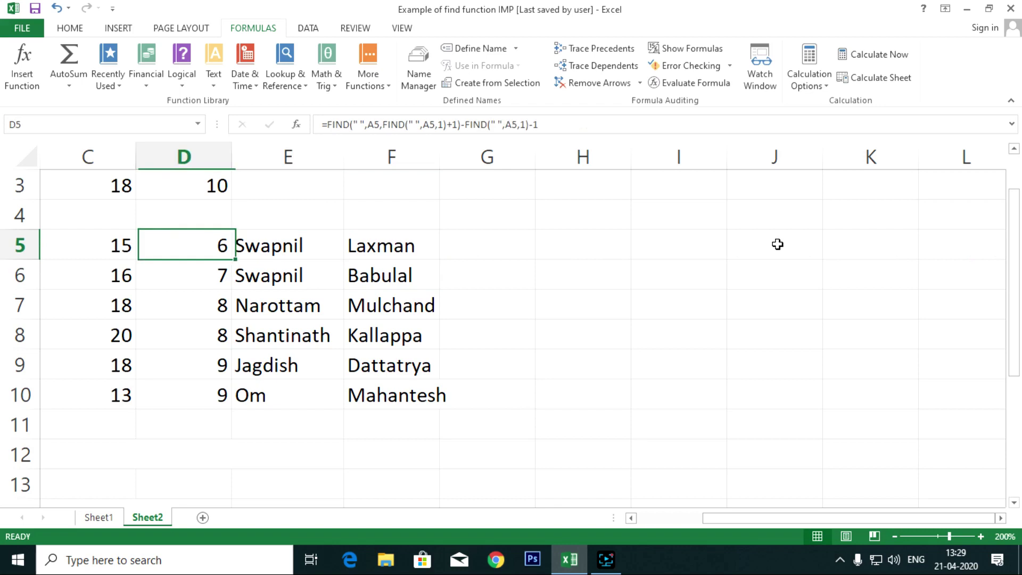
{"action": "key", "text": "Left"}
{"action": "key", "text": "Left"}
{"action": "key", "text": "Right"}
{"action": "key", "text": "Right"}
{"action": "key", "text": "Right"}
{"action": "key", "text": "Right"}
{"action": "key", "text": "Left"}
{"action": "key", "text": "Left"}
{"action": "key", "text": "Left"}
{"action": "key", "text": "Left"}
{"action": "key", "text": "Up"}
{"action": "key", "text": "Up"}
{"action": "key", "text": "Down"}
{"action": "key", "text": "Down"}
{"action": "key", "text": "Right"}
{"action": "key", "text": "Right"}
{"action": "key", "text": "Left"}
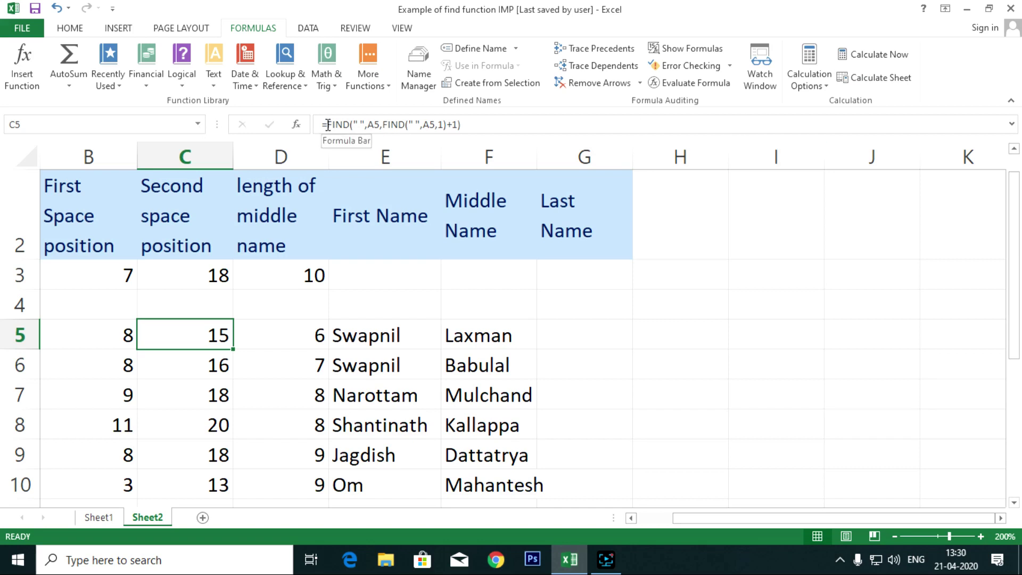
{"action": "left_click_drag", "start_coordinate": [328, 125], "coordinate": [461, 125]}
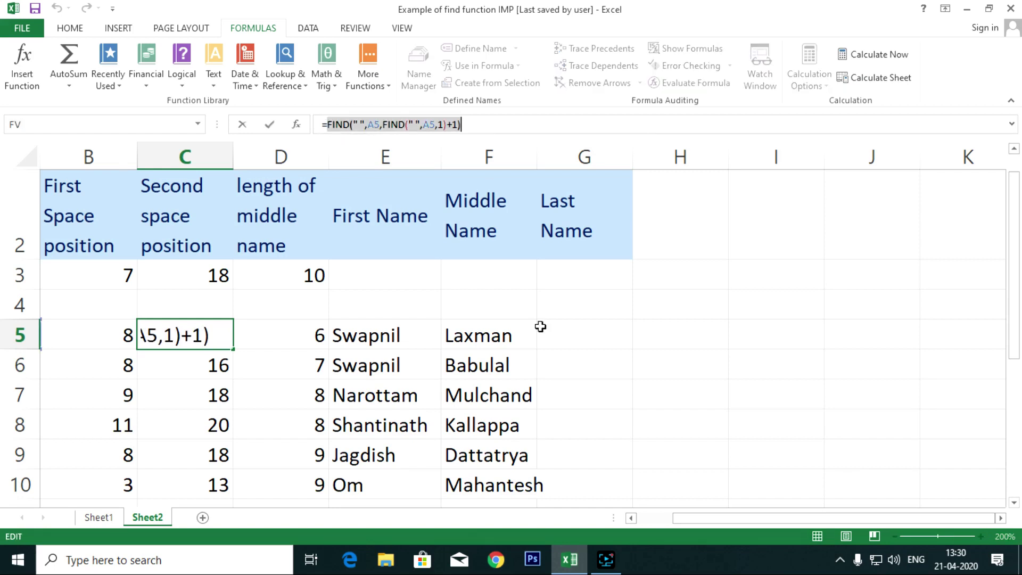
{"action": "key", "text": "Escape"}
{"action": "left_click", "coordinate": [593, 338]}
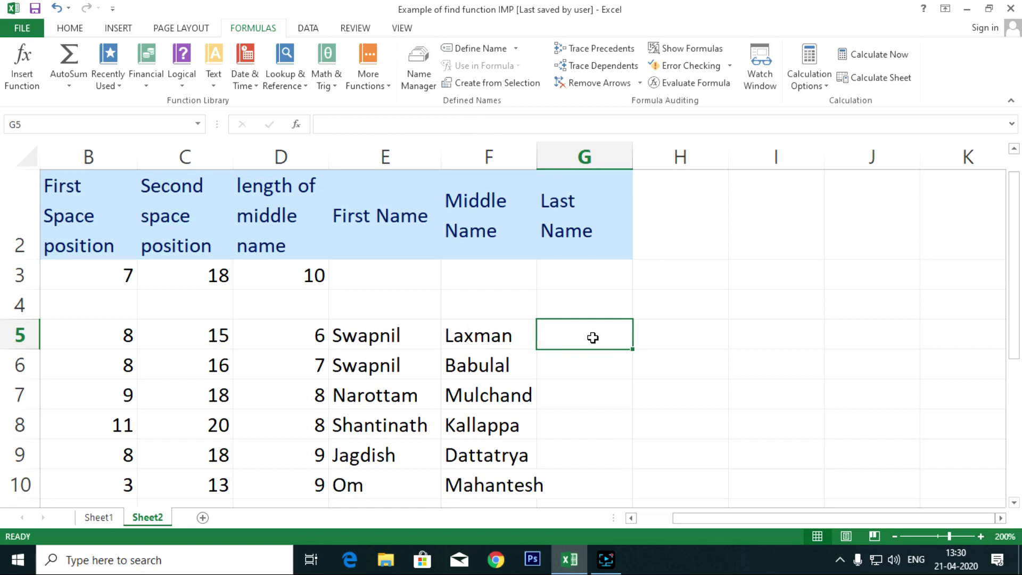
Step: Enter =RIGHT(A5,LEN(A5)-FIND(" ",A5,FIND(" ",A5,1)+1)) in G5 for the last name
{"action": "type", "text": "=len("}
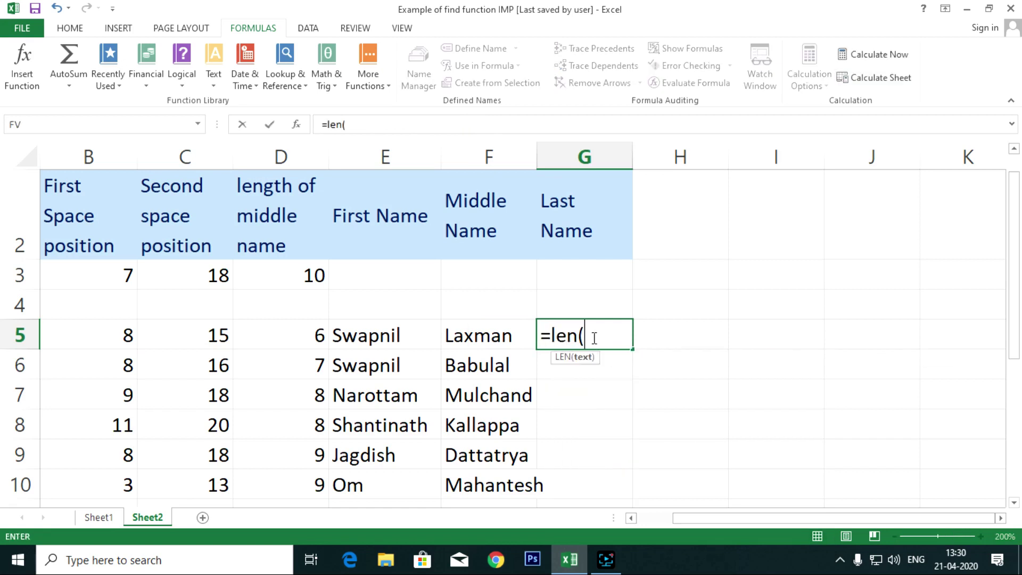
{"action": "key", "text": "Left"}
{"action": "key", "text": "Left"}
{"action": "key", "text": "Left"}
{"action": "key", "text": "Left"}
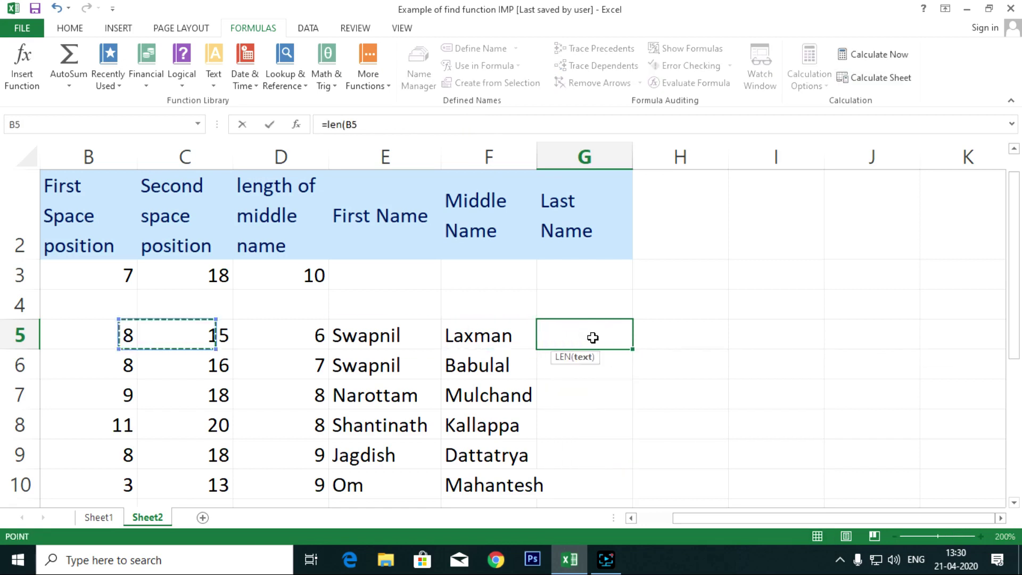
{"action": "key", "text": "Left"}
{"action": "key", "text": "Escape"}
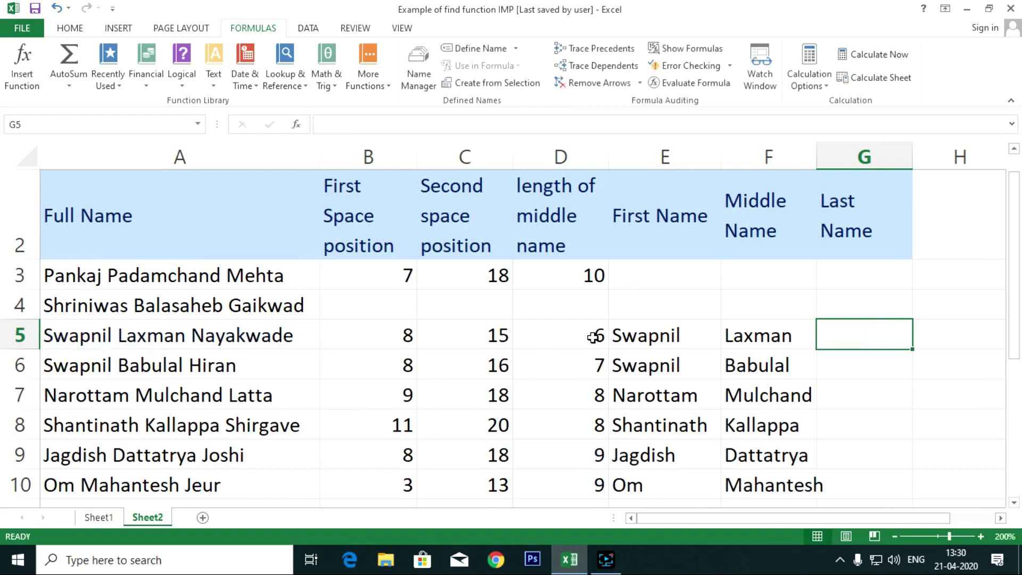
{"action": "type", "text": "=right("}
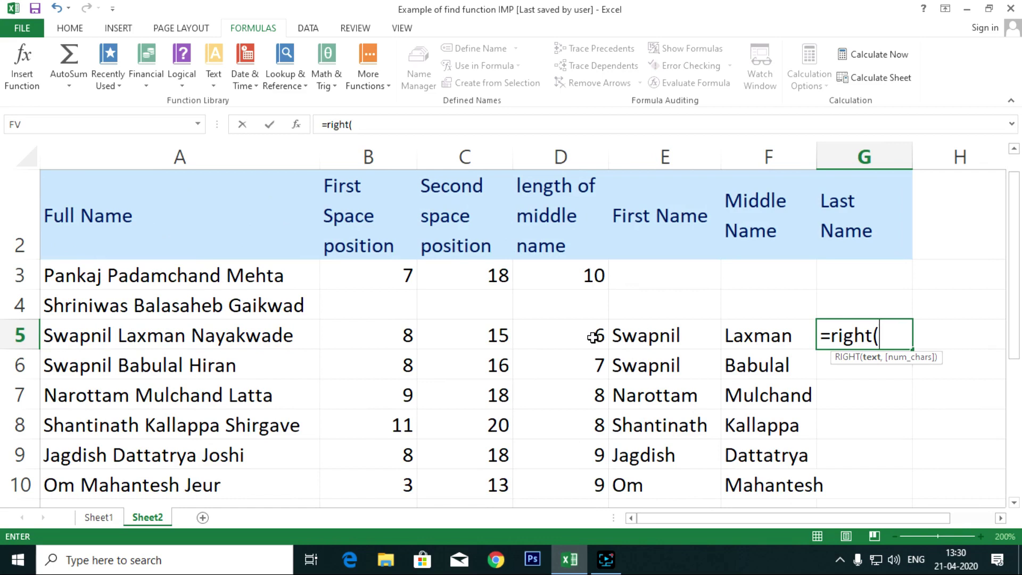
{"action": "left_click", "coordinate": [134, 345]}
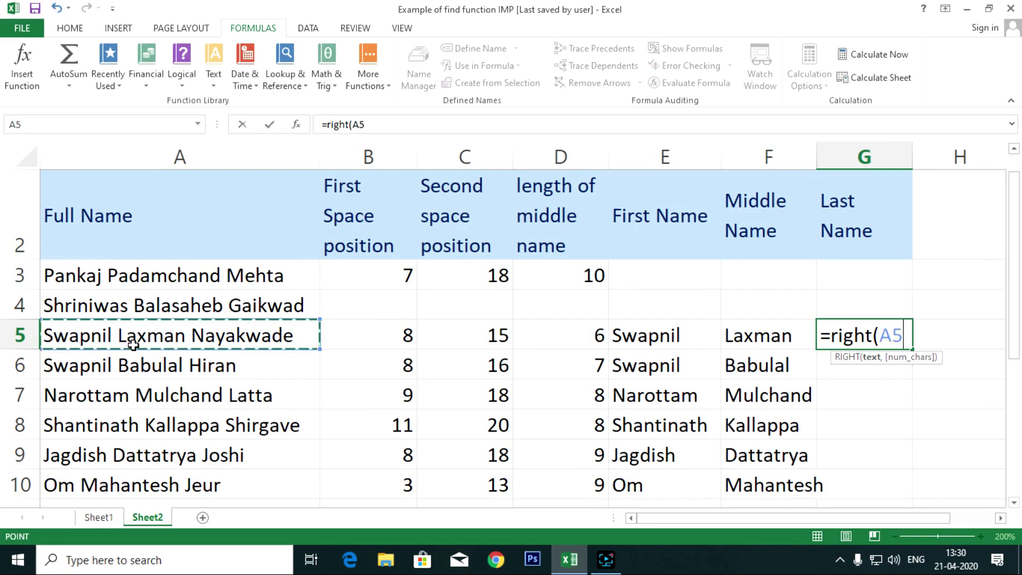
{"action": "type", "text": ","}
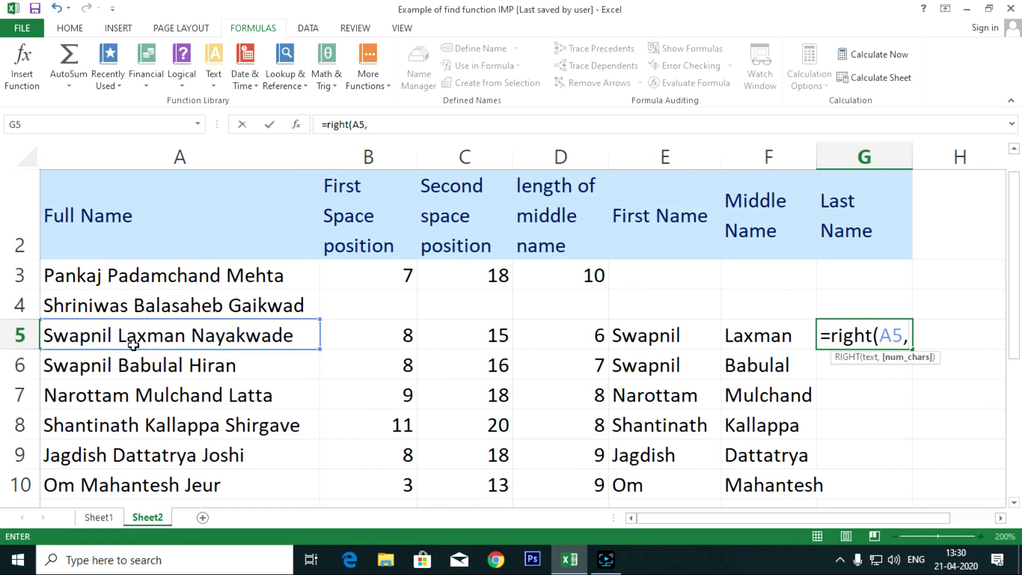
{"action": "type", "text": "len("}
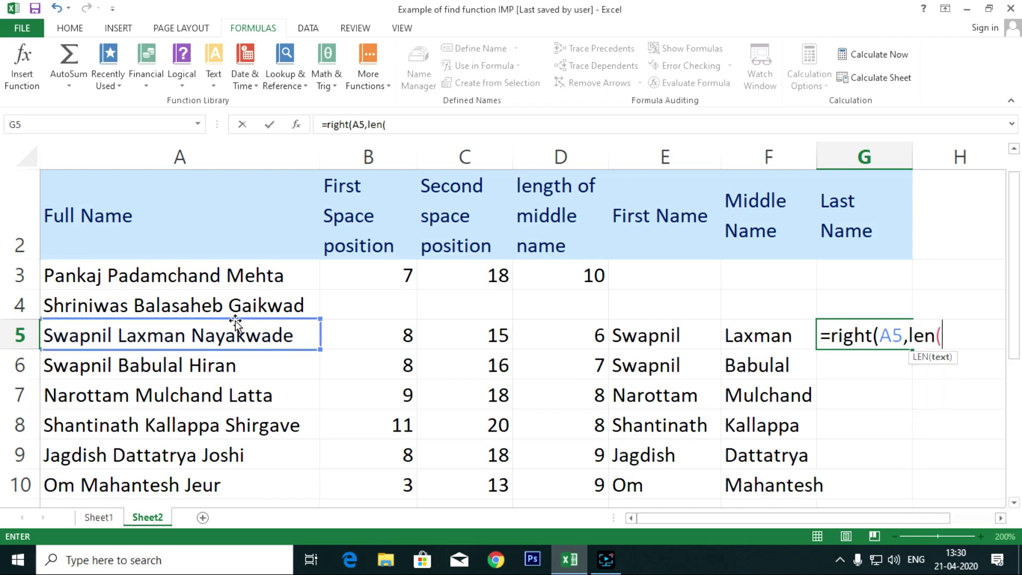
{"action": "left_click", "coordinate": [214, 341]}
{"action": "type", "text": ")-"}
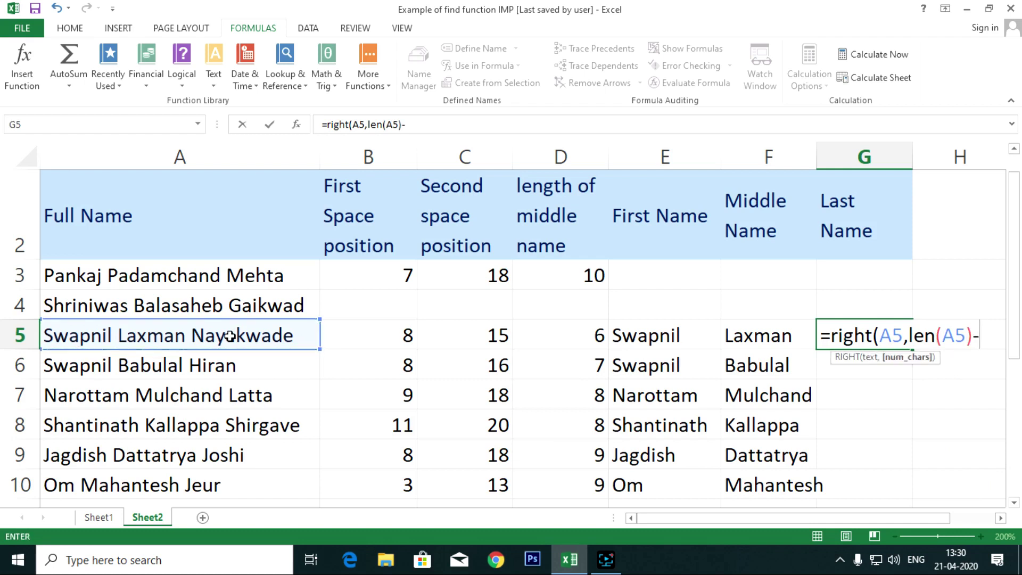
{"action": "type", "text": "FIND(\" \",A5,FIND(\" \",A5,1)+1)"}
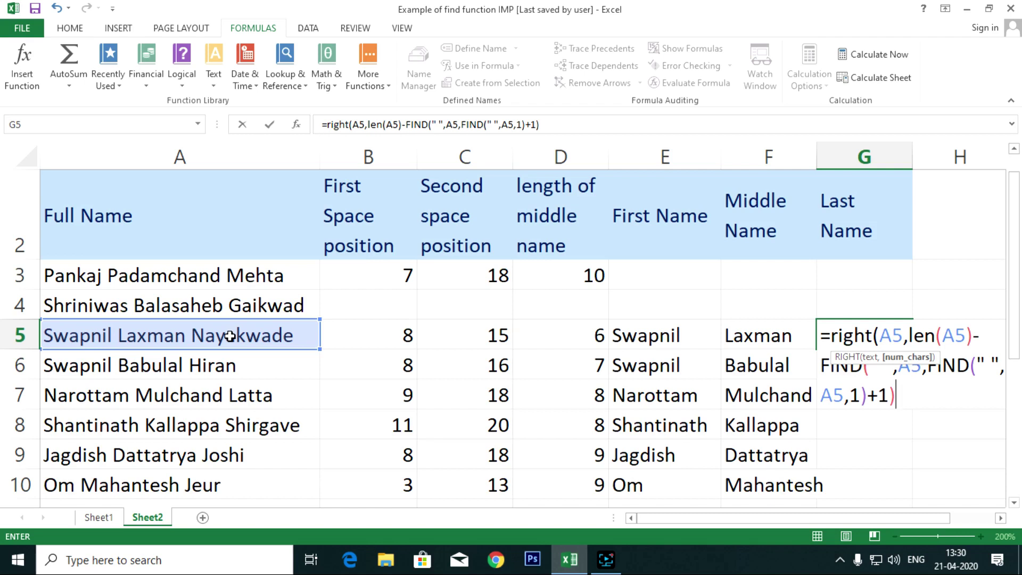
{"action": "key", "text": "Return"}
{"action": "key", "text": "Return"}
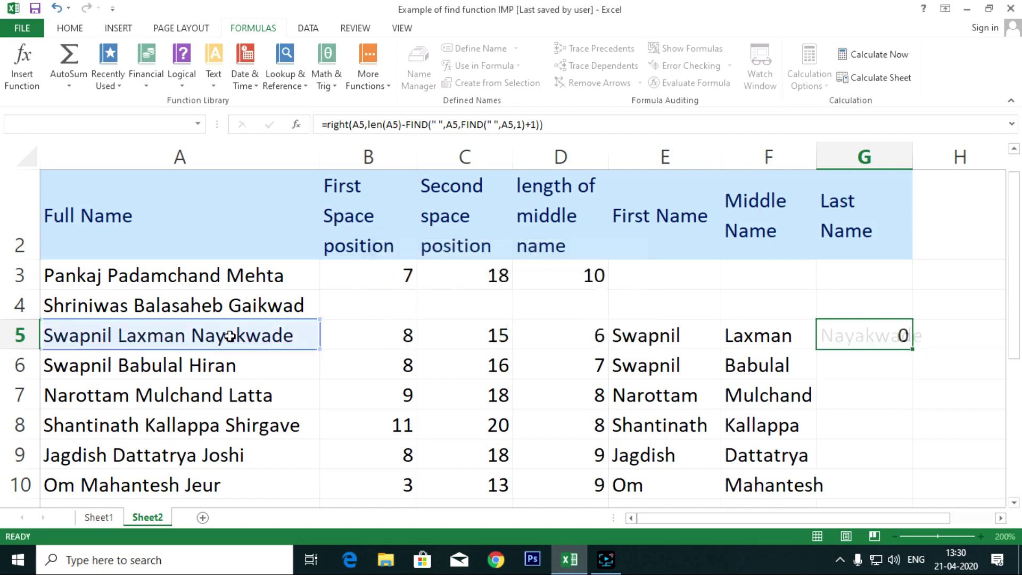
Step: Copy G5's last-name formula down to G10, giving Nayakwade through Jeur
{"action": "key", "text": "Up"}
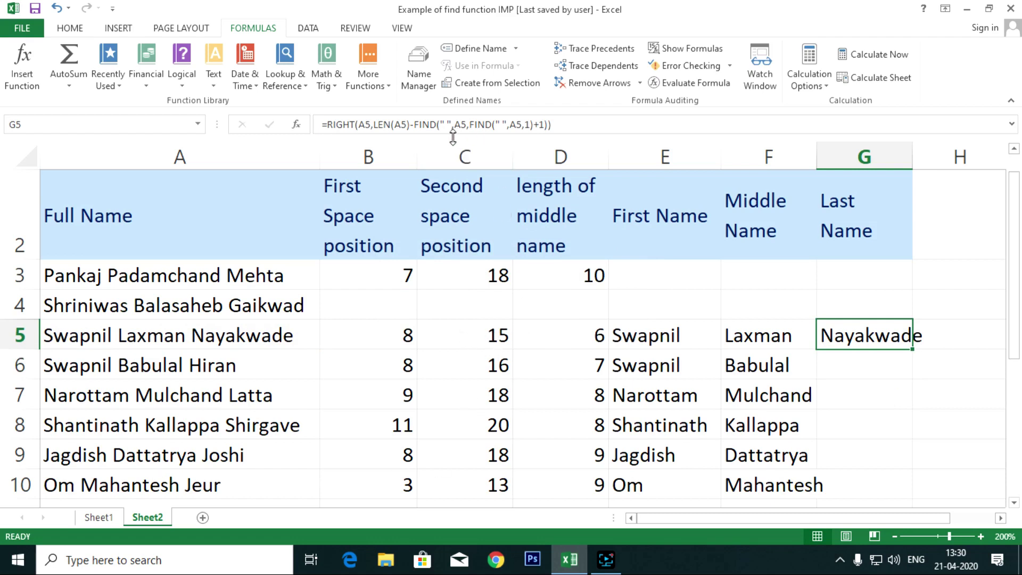
{"action": "double_click", "coordinate": [914, 349]}
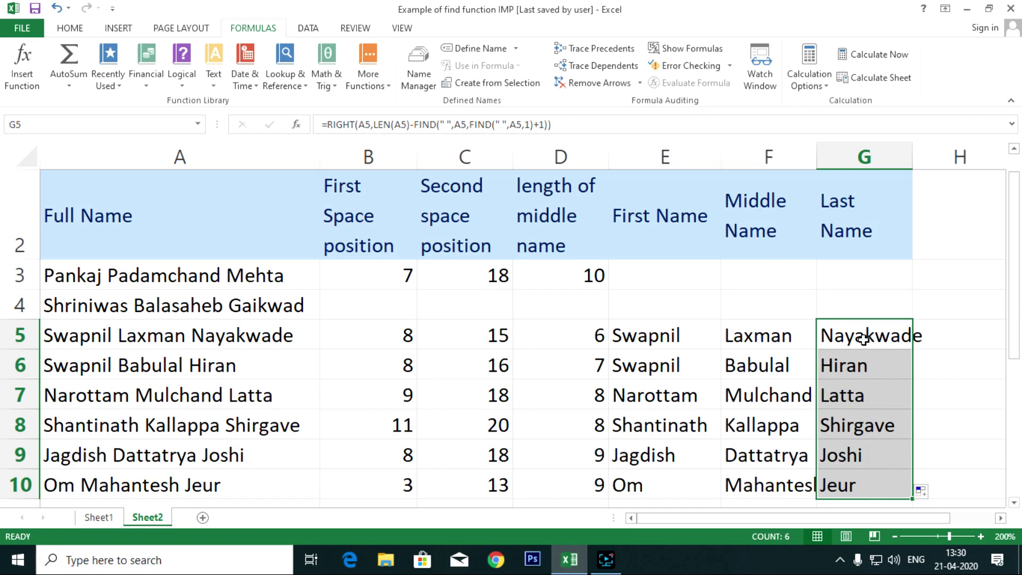
{"action": "key", "text": "Right"}
{"action": "key", "text": "Left"}
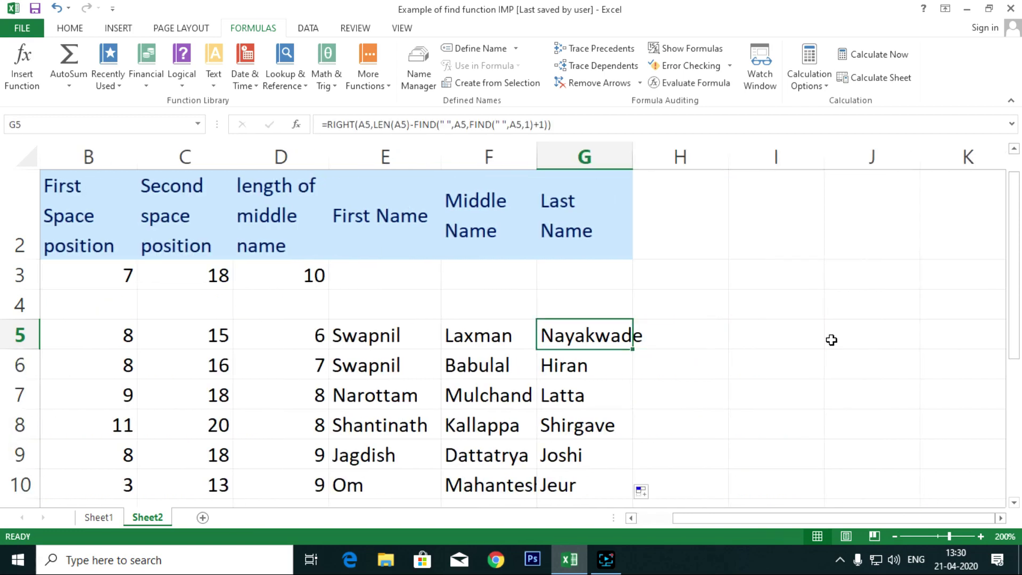
Step: Start evaluating G5's last-name formula, resolving the full name's length to 24
{"action": "left_click", "coordinate": [675, 83]}
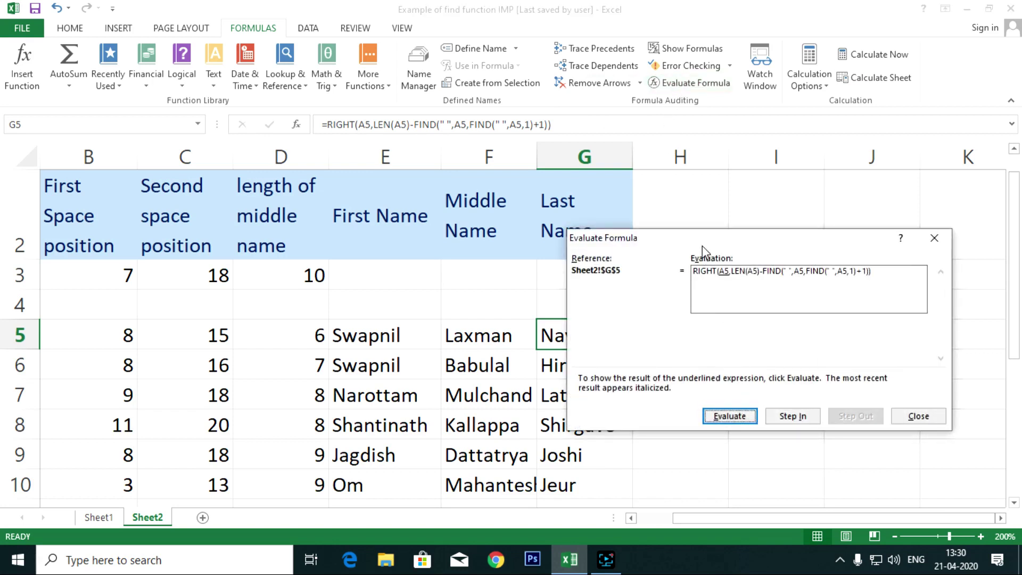
{"action": "left_click_drag", "start_coordinate": [701, 240], "coordinate": [620, 210]}
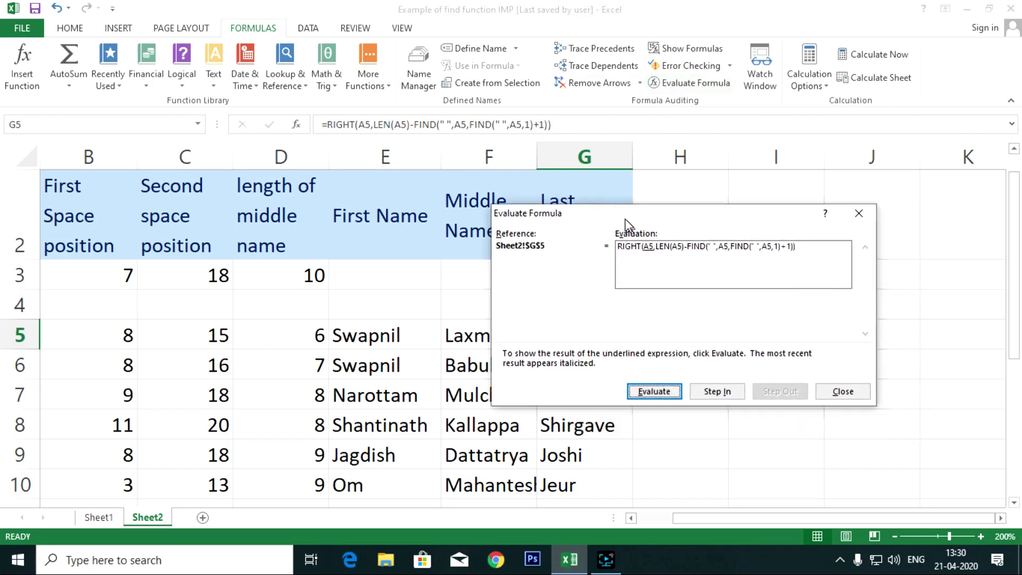
{"action": "left_click", "coordinate": [654, 387]}
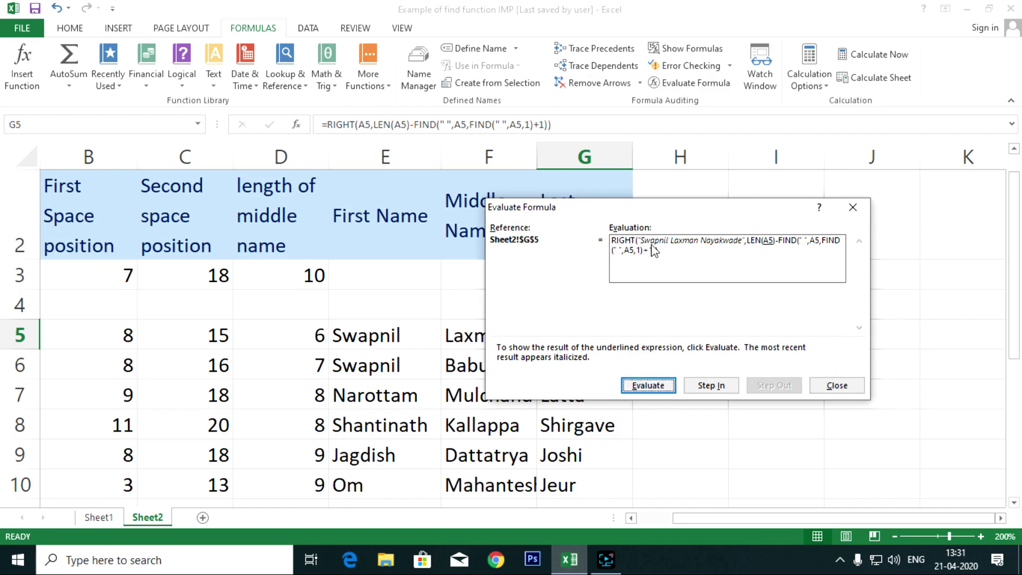
{"action": "left_click", "coordinate": [666, 388]}
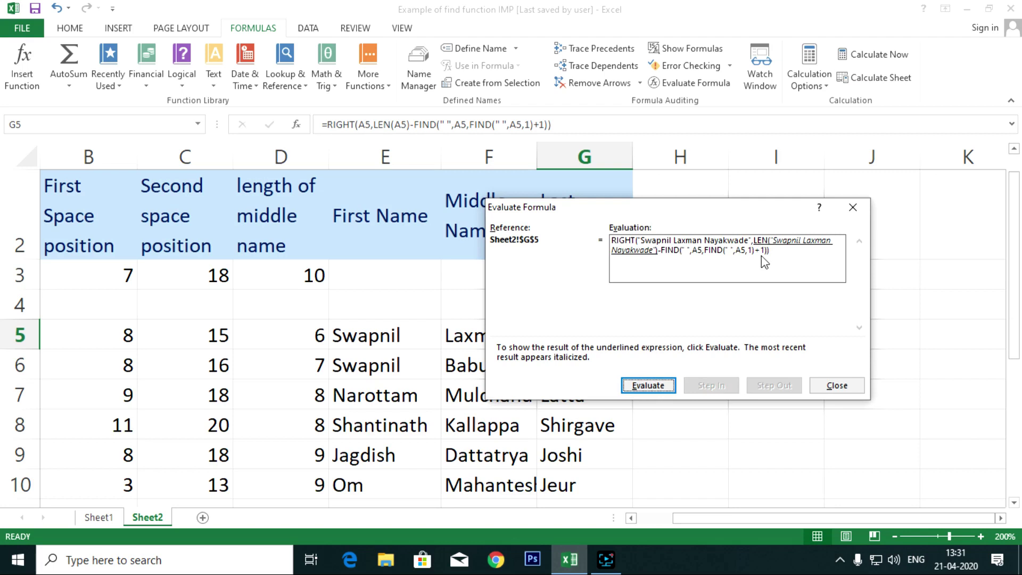
{"action": "left_click", "coordinate": [665, 386]}
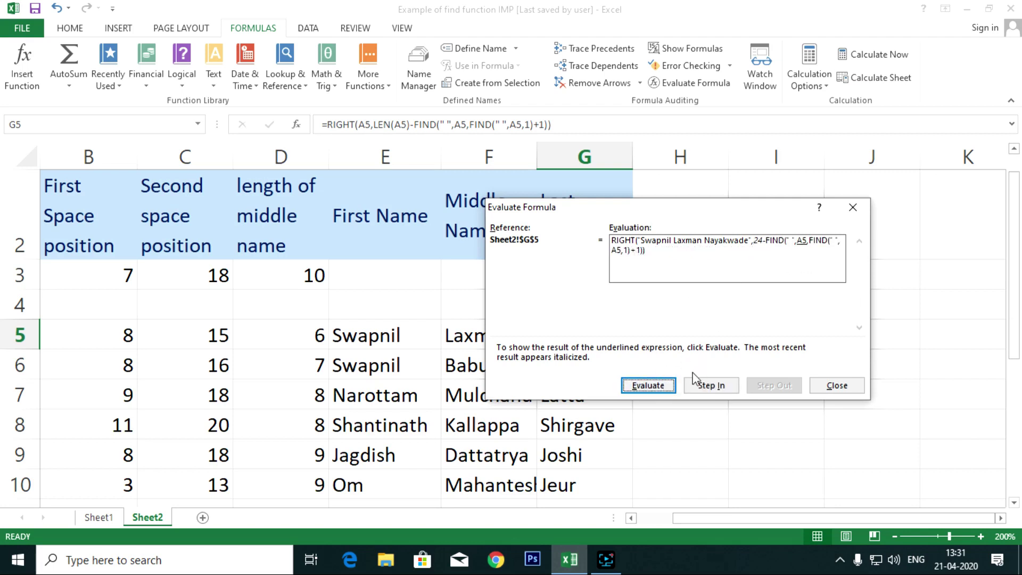
Step: Continue through second space position 15 and 9 characters to the result Nayakwade
{"action": "left_click", "coordinate": [646, 387]}
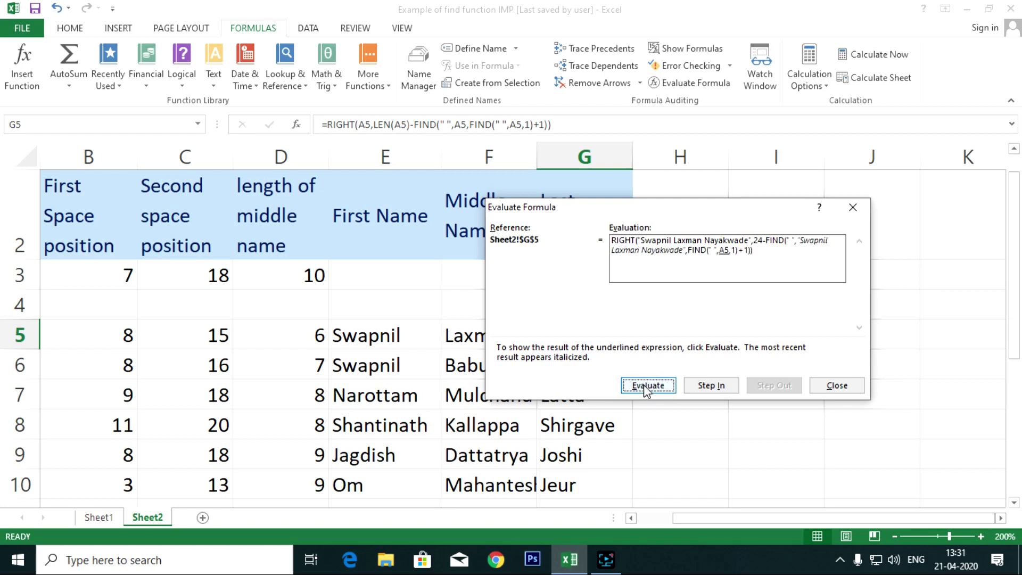
{"action": "left_click", "coordinate": [647, 386]}
{"action": "left_click", "coordinate": [647, 386]}
{"action": "left_click", "coordinate": [647, 386]}
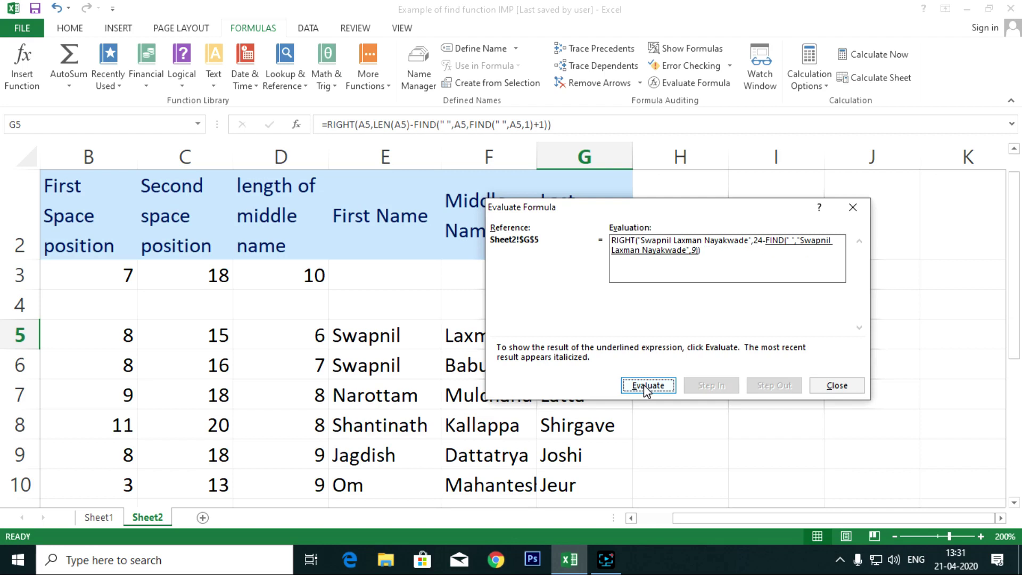
{"action": "left_click", "coordinate": [646, 387]}
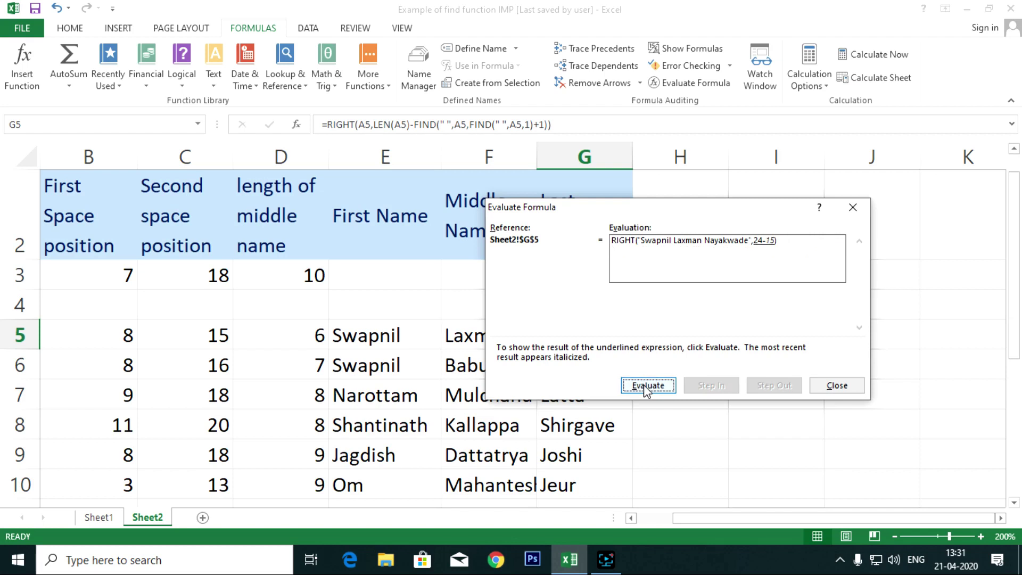
{"action": "left_click", "coordinate": [646, 386]}
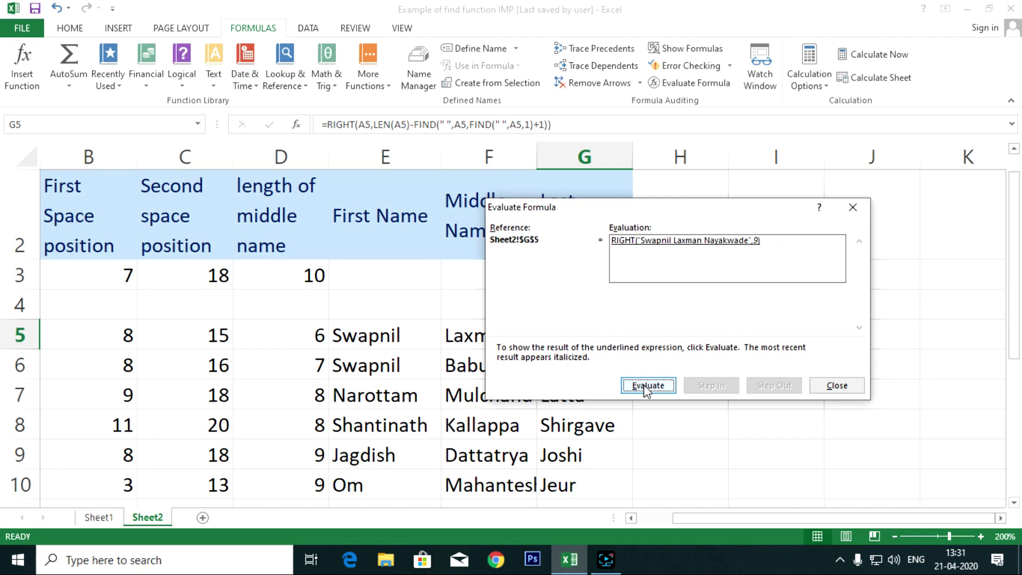
{"action": "left_click", "coordinate": [647, 386]}
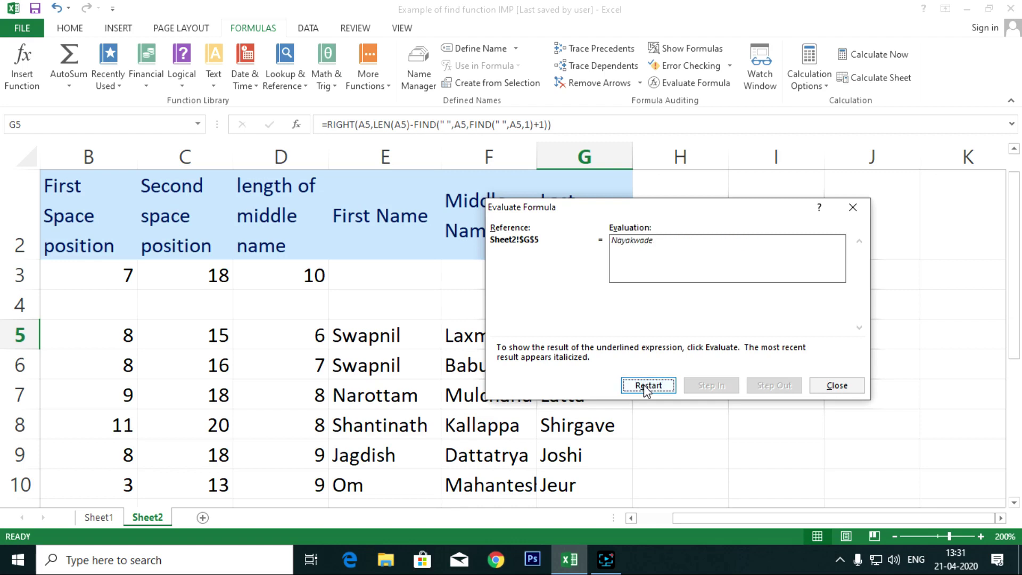
{"action": "left_click", "coordinate": [836, 385]}
Step: Fill the E5:G5 name formulas up to row 3 and B3:D3 space positions down to row 4
{"action": "scroll", "coordinate": [618, 341], "scroll_direction": "down", "scroll_amount": 2}
{"action": "scroll", "coordinate": [626, 332], "scroll_direction": "up", "scroll_amount": 2}
{"action": "mouse_move", "coordinate": [371, 336]}
{"action": "left_mouse_down"}
{"action": "mouse_move", "coordinate": [615, 335]}
{"action": "mouse_move", "coordinate": [625, 344]}
{"action": "mouse_move", "coordinate": [631, 264]}
{"action": "left_mouse_up"}
{"action": "left_click", "coordinate": [281, 304]}
{"action": "mouse_move", "coordinate": [91, 263]}
{"action": "left_mouse_down"}
{"action": "mouse_move", "coordinate": [281, 273]}
{"action": "mouse_move", "coordinate": [325, 315]}
{"action": "left_mouse_up"}
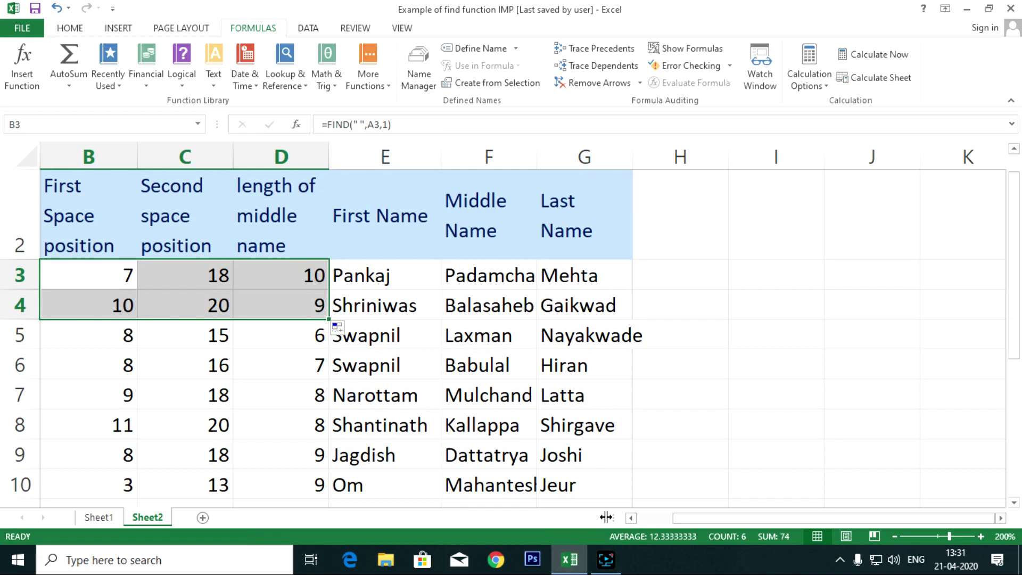
{"action": "left_click", "coordinate": [654, 517]}
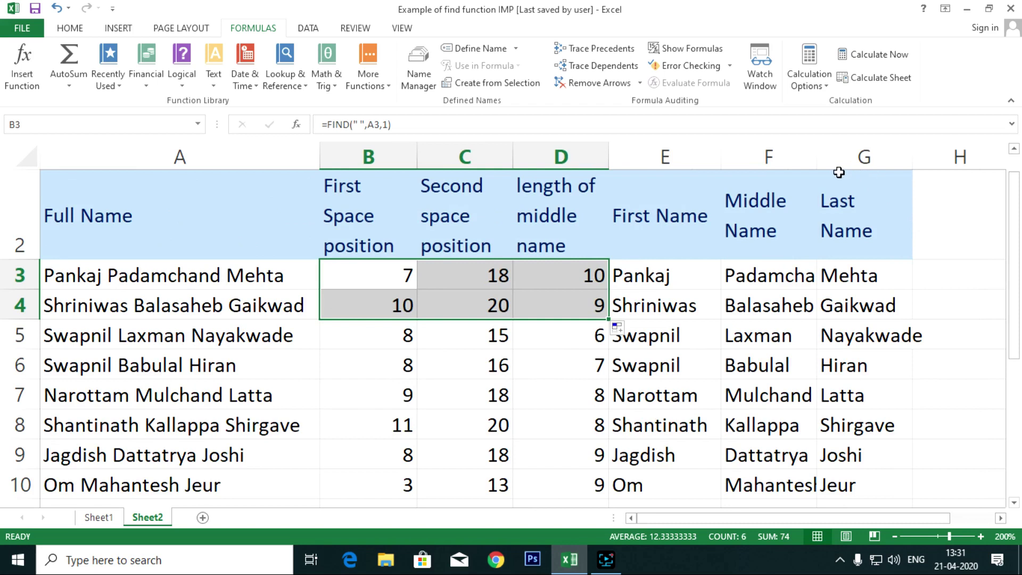
Step: Widen the Middle Name column so Padamchand and Mahantesh show in full
{"action": "left_click_drag", "start_coordinate": [817, 159], "coordinate": [861, 166]}
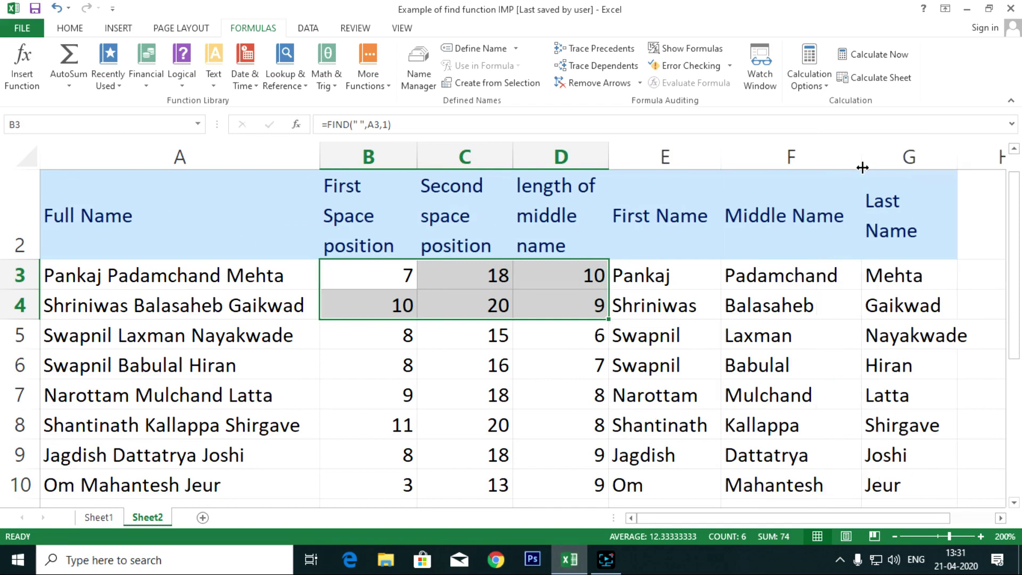
{"action": "left_click", "coordinate": [895, 281]}
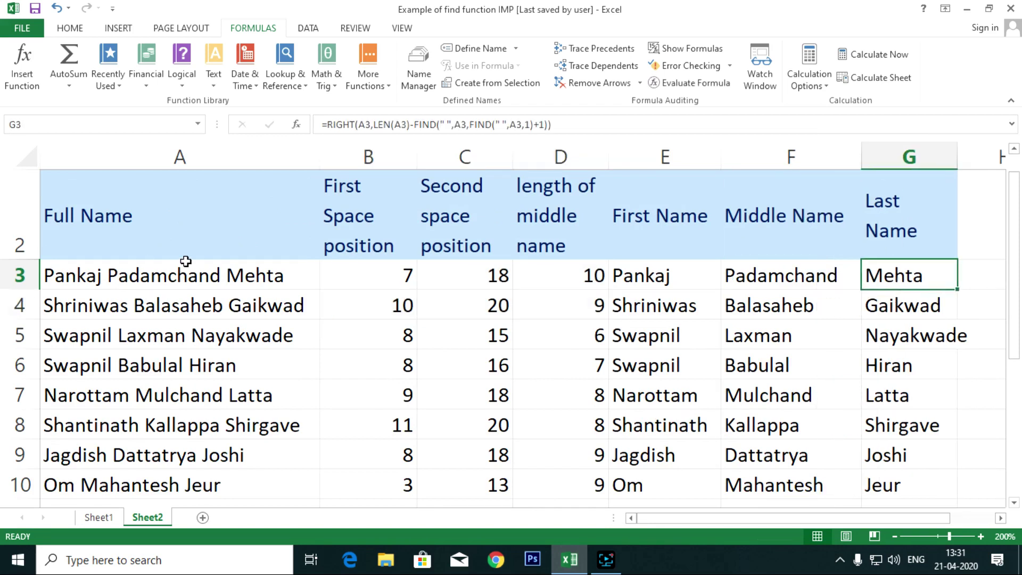
{"action": "scroll", "coordinate": [185, 260], "scroll_direction": "up", "scroll_amount": 1}
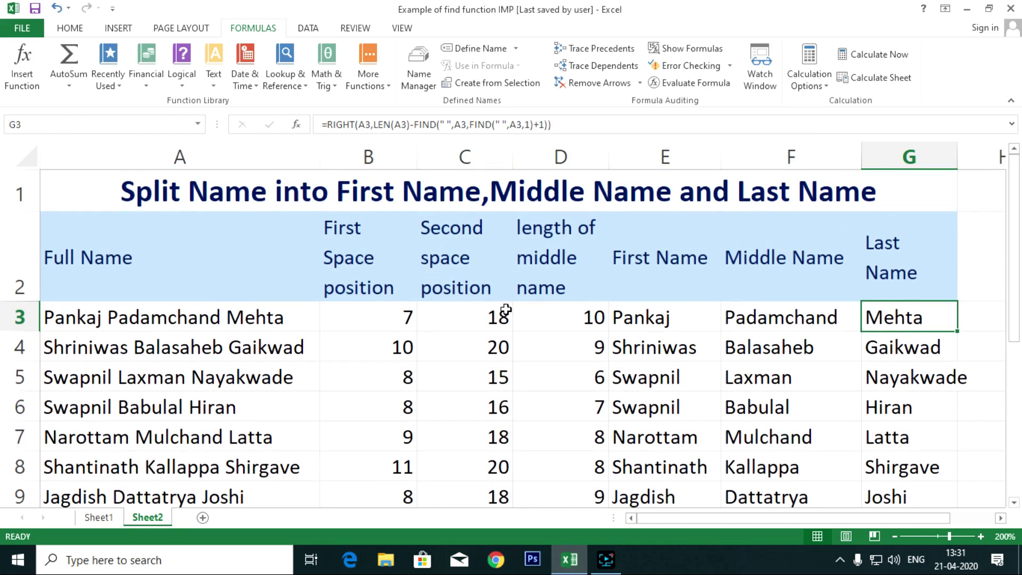